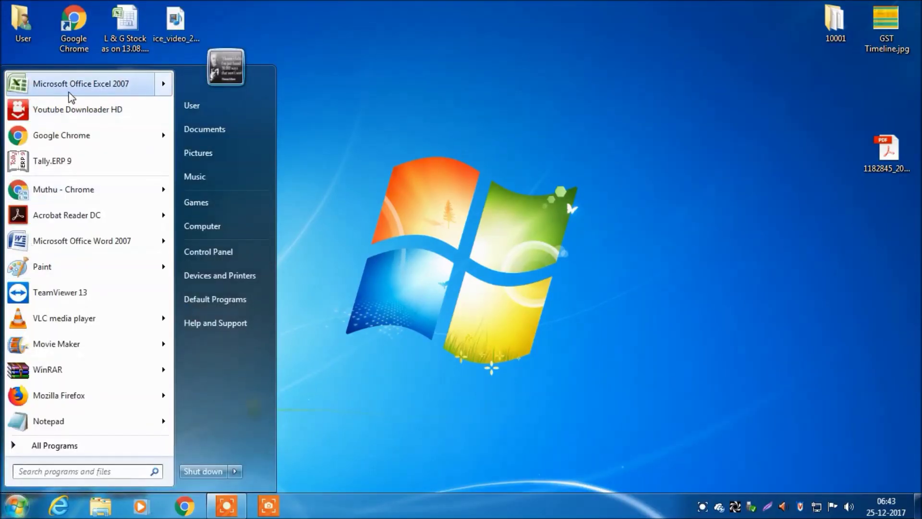
Step: Start a new Excel workbook with the title Sales and the headers Month and Rs in Lacs
{"action": "left_click", "coordinate": [68, 93]}
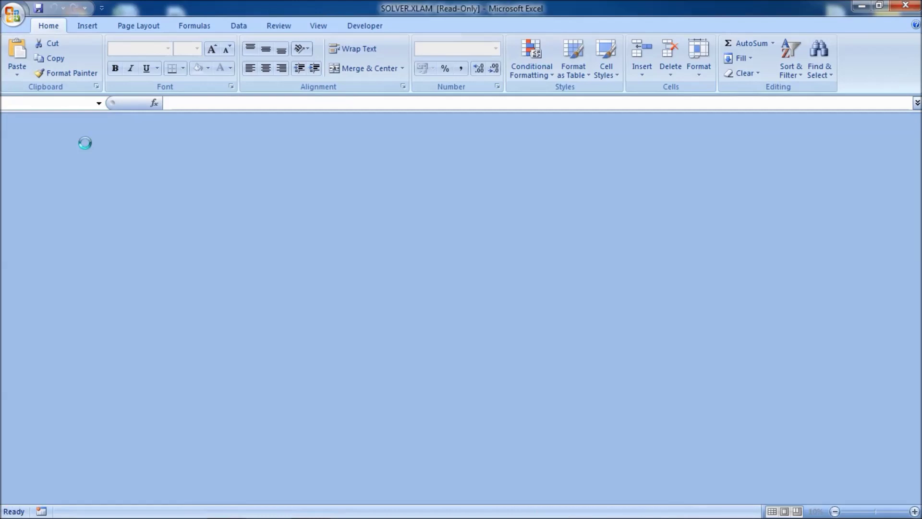
{"action": "type", "text": "Sales"}
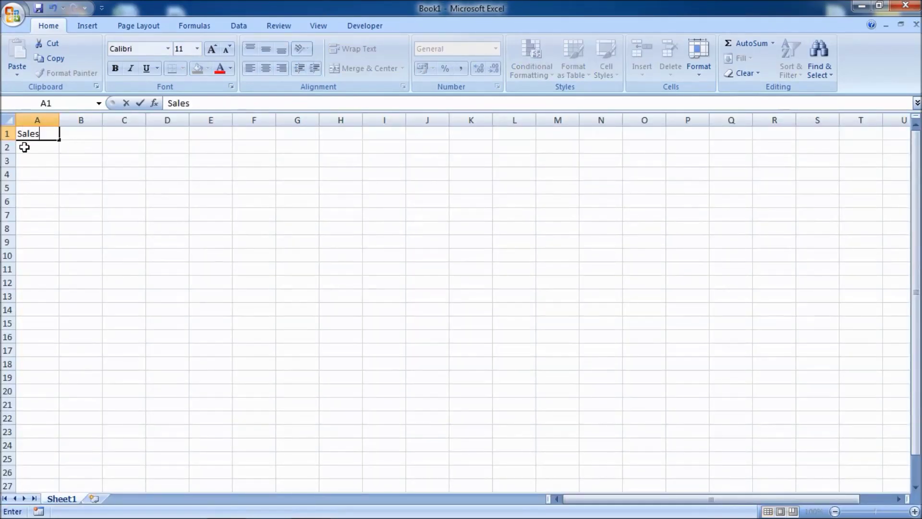
{"action": "key", "text": "Return"}
{"action": "type", "text": "Month"}
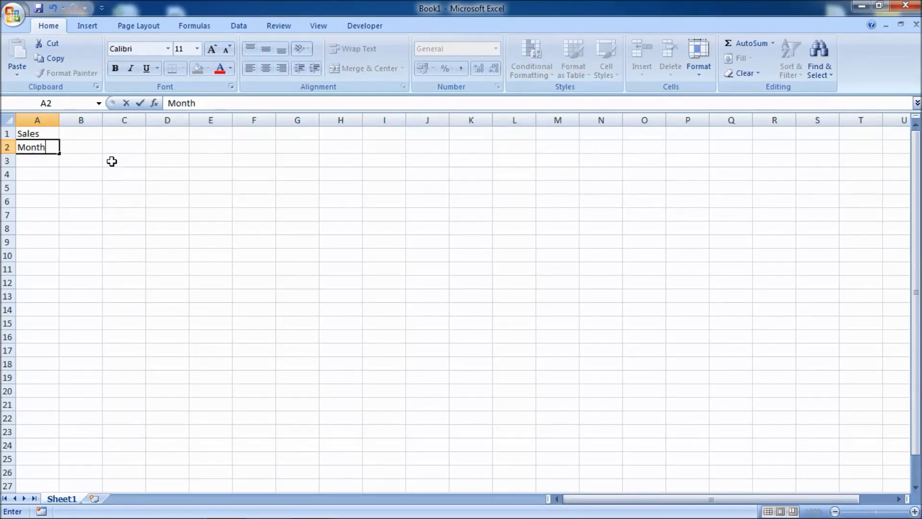
{"action": "left_click", "coordinate": [94, 147]}
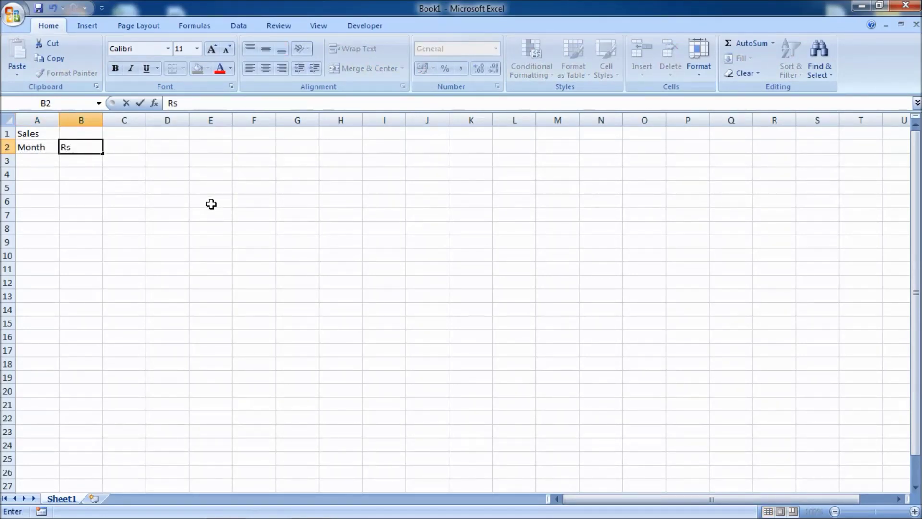
{"action": "type", "text": " in Lacs"}
{"action": "left_click", "coordinate": [31, 161]}
Step: Enter April in A3 and fill the months down through March in A14
{"action": "left_click", "coordinate": [188, 220]}
{"action": "left_click", "coordinate": [42, 161]}
{"action": "type", "text": "Apr"}
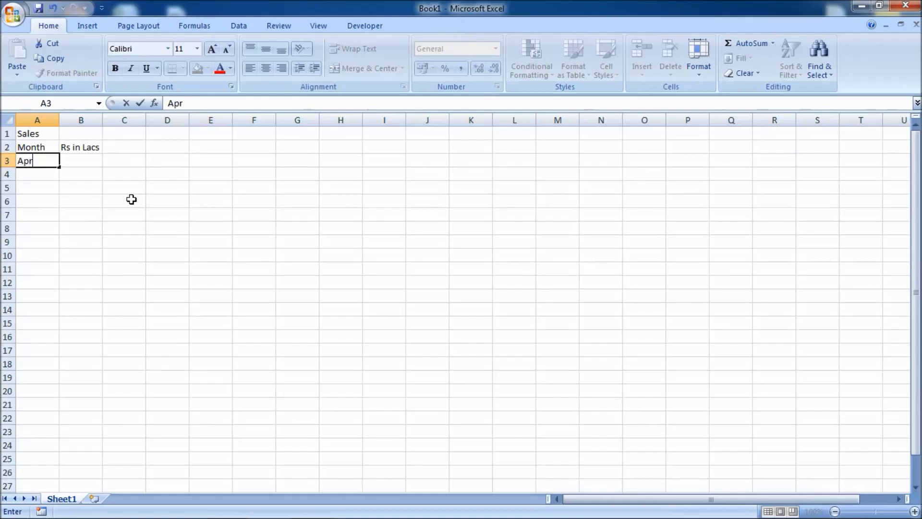
{"action": "type", "text": "il"}
{"action": "left_click", "coordinate": [131, 200]}
{"action": "left_click", "coordinate": [31, 161]}
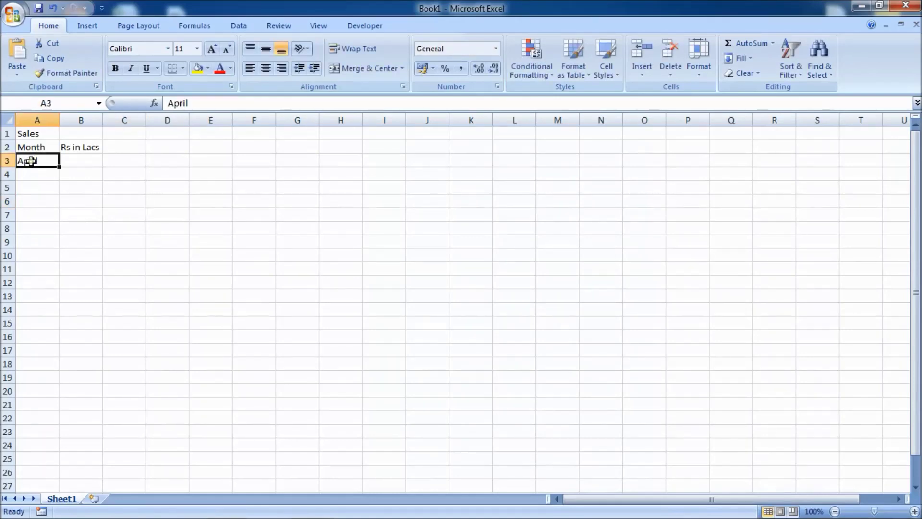
{"action": "left_click_drag", "start_coordinate": [58, 166], "coordinate": [53, 321]}
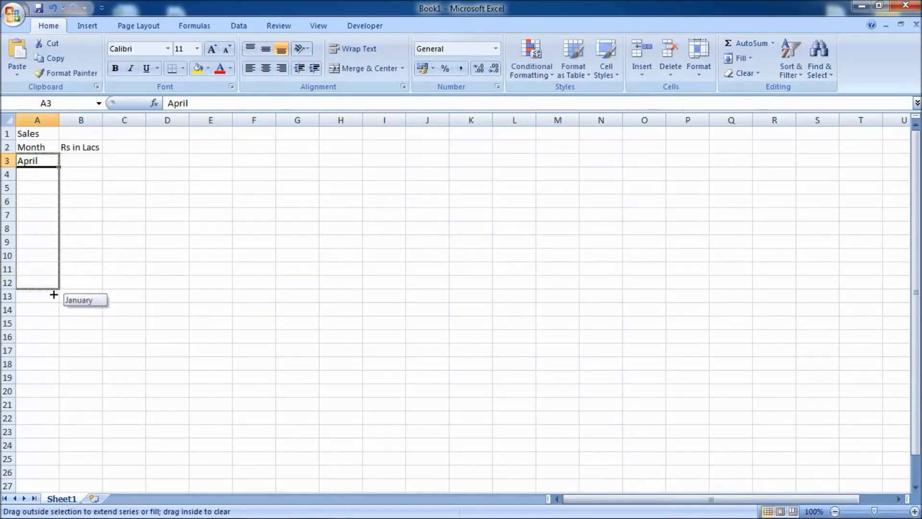
Step: Widen column A to fit the month names and merge and center Sales over A1:B1
{"action": "left_click_drag", "start_coordinate": [53, 320], "coordinate": [53, 320]}
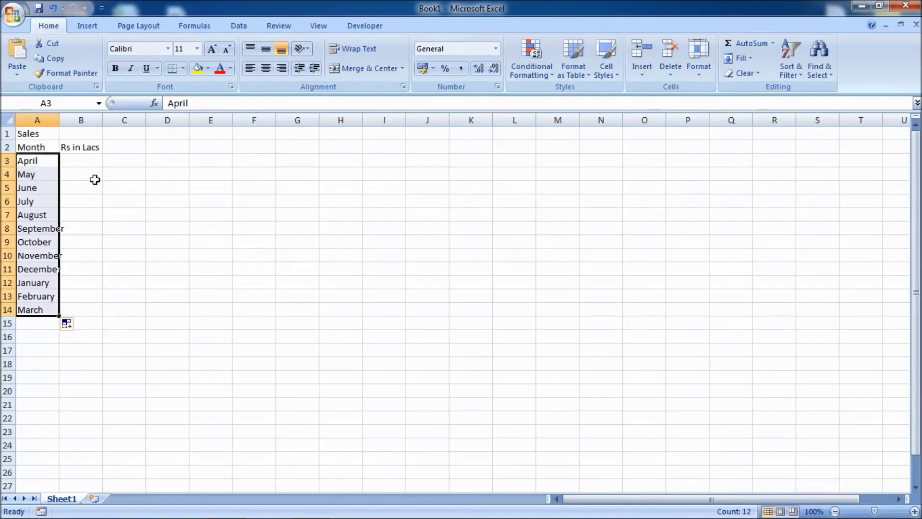
{"action": "mouse_move", "coordinate": [59, 120]}
{"action": "left_mouse_down"}
{"action": "mouse_move", "coordinate": [70, 120]}
{"action": "mouse_move", "coordinate": [40, 137]}
{"action": "left_mouse_up"}
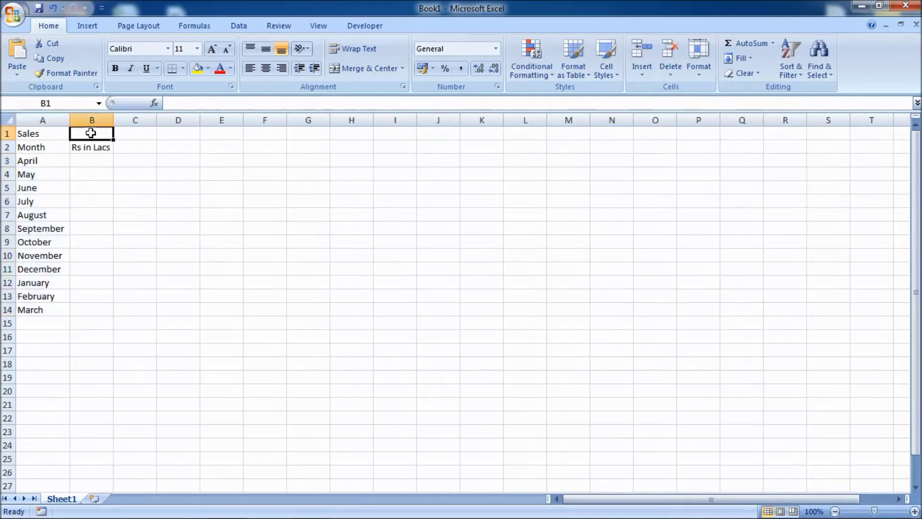
{"action": "left_click", "coordinate": [352, 68]}
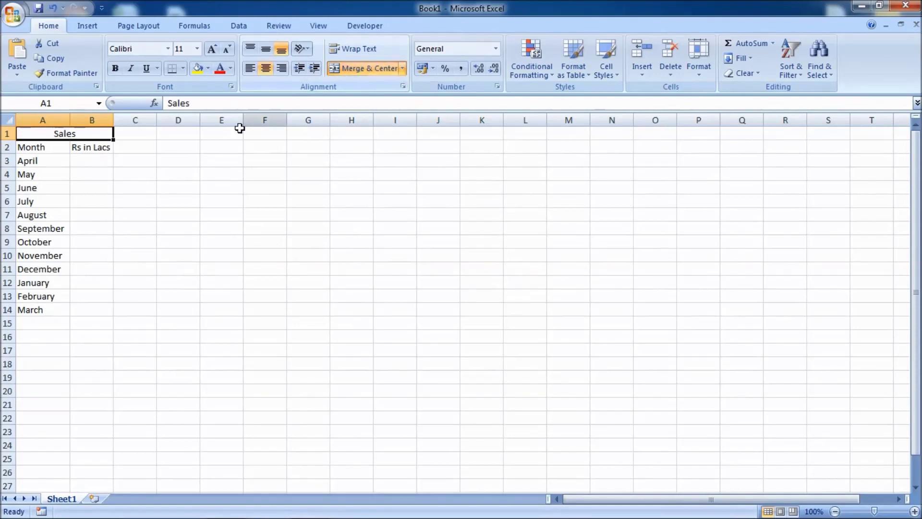
{"action": "left_click", "coordinate": [91, 160]}
Step: Enter 56.45 and 65.5 for April and May, and 78.6 for June after correcting it
{"action": "type", "text": "56.4"}
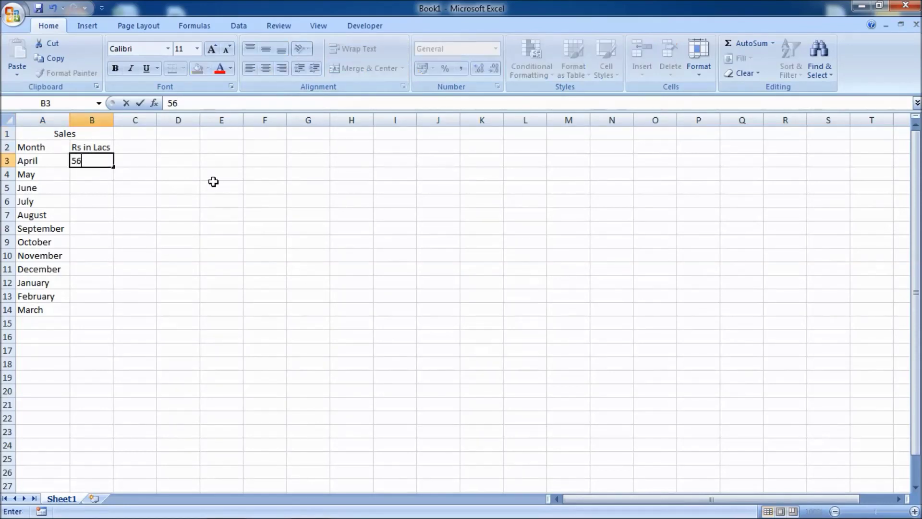
{"action": "type", "text": "5"}
{"action": "key", "text": "Return"}
{"action": "type", "text": "65"}
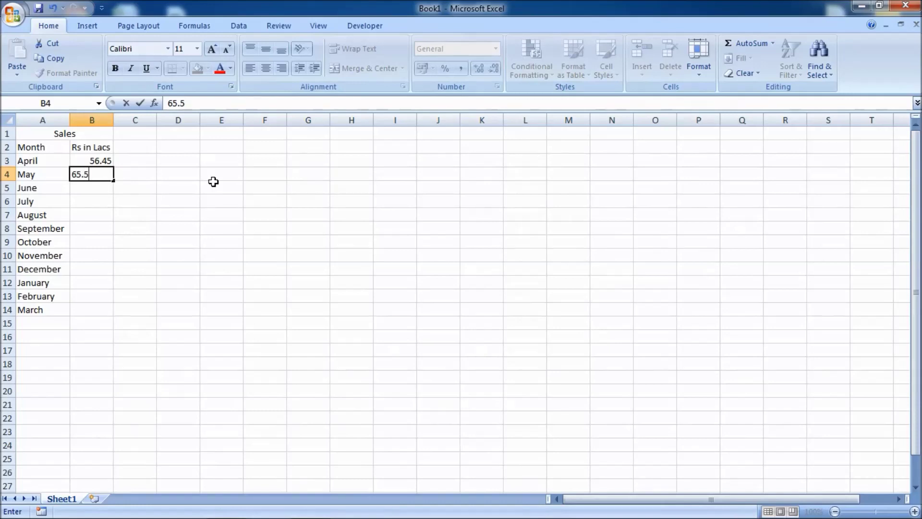
{"action": "key", "text": "Return"}
{"action": "type", "text": "78.53"}
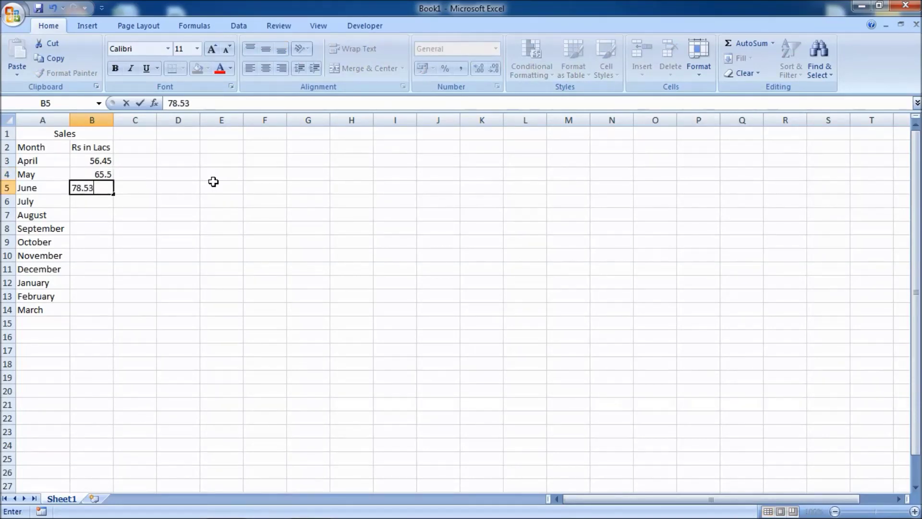
{"action": "key", "text": "Return"}
{"action": "double_click", "coordinate": [102, 187]}
{"action": "left_click", "coordinate": [249, 323]}
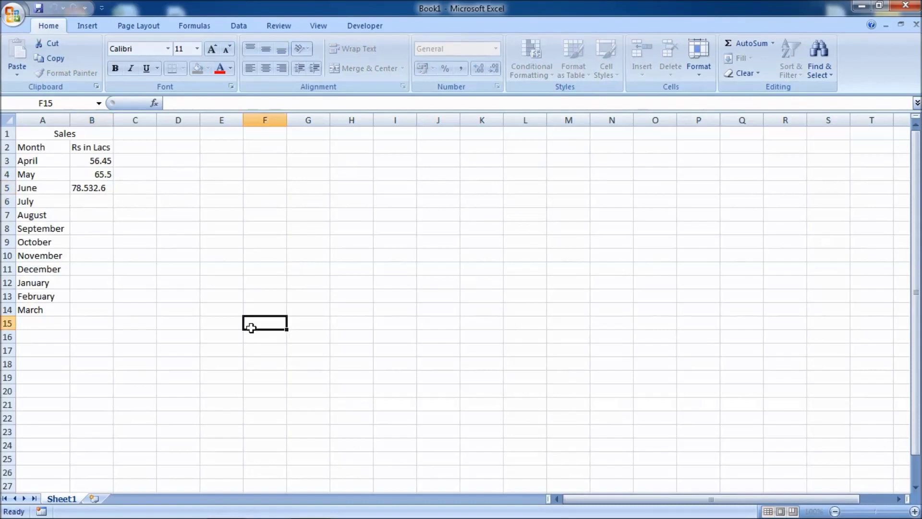
{"action": "left_click", "coordinate": [98, 187]}
{"action": "type", "text": "78.6"}
{"action": "key", "text": "Return"}
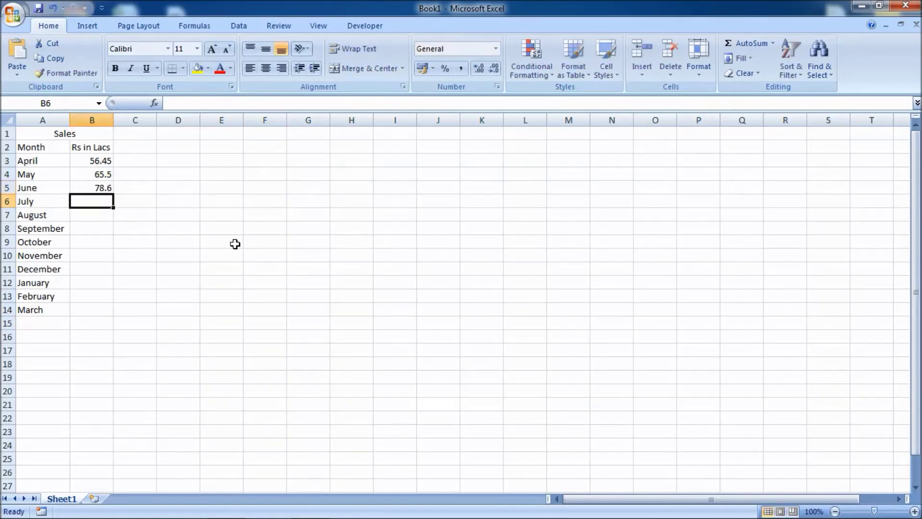
Step: Enter July–November sales: 54.6, 52.6, 75.4, 32.8, 45.9
{"action": "type", "text": "54.6"}
{"action": "key", "text": "Return"}
{"action": "type", "text": "52.6"}
{"action": "key", "text": "Return"}
{"action": "type", "text": "75.4"}
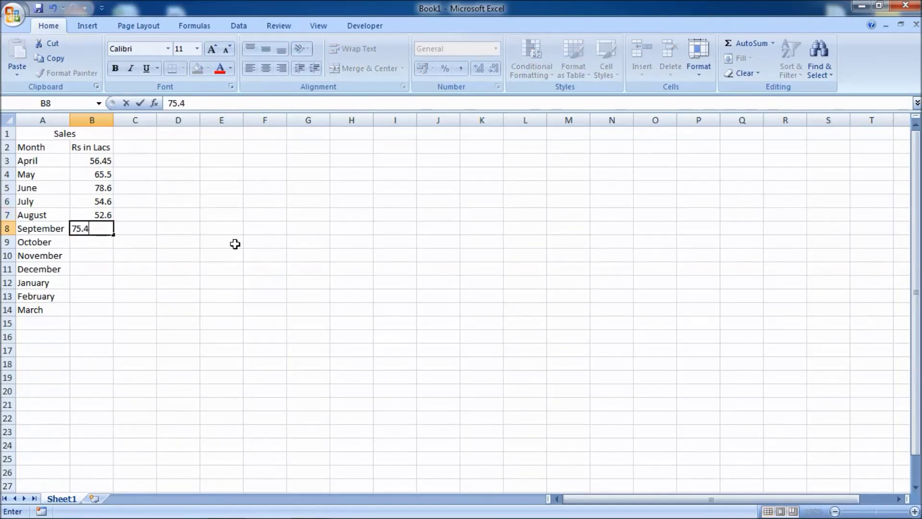
{"action": "key", "text": "Return"}
{"action": "type", "text": "32.8"}
{"action": "key", "text": "Return"}
{"action": "type", "text": "45.9"}
{"action": "key", "text": "Return"}
Step: Enter December–March sales: 52.8, 78.9, 64.5, 106
{"action": "type", "text": "52.8"}
{"action": "key", "text": "Return"}
{"action": "type", "text": "7"}
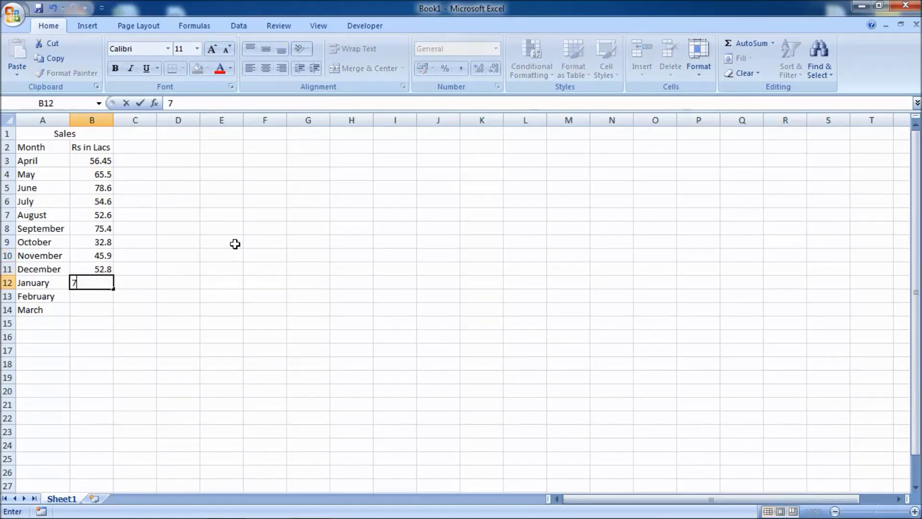
{"action": "type", "text": "8.9"}
{"action": "key", "text": "Return"}
{"action": "type", "text": "64"}
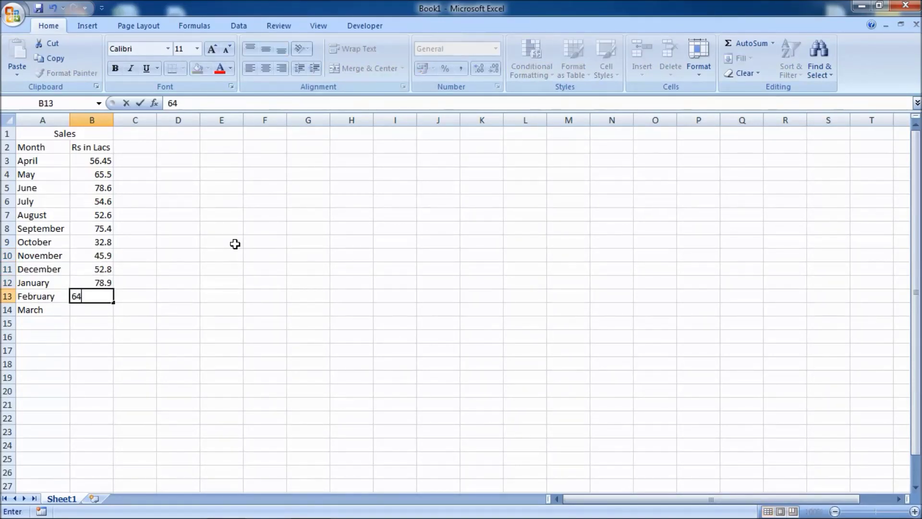
{"action": "key", "text": "Return"}
{"action": "type", "text": "106"}
{"action": "key", "text": "Return"}
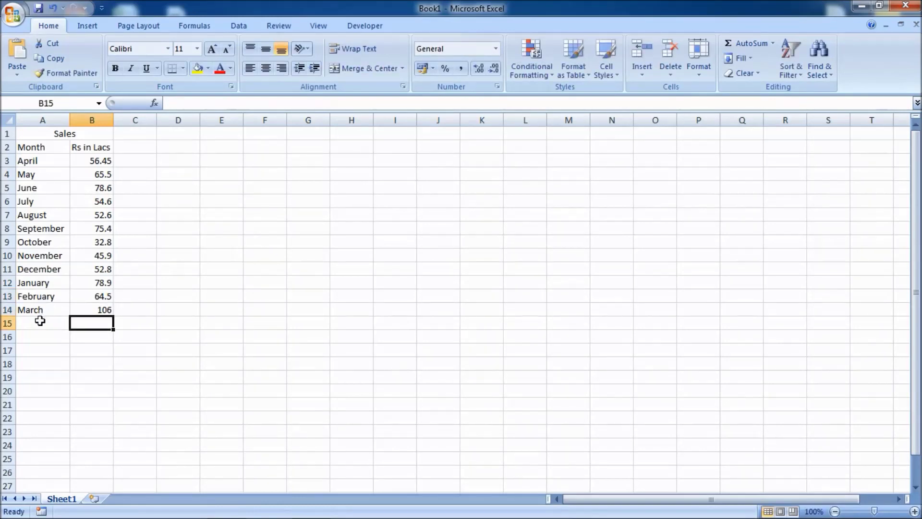
Step: Label A15 as Total and return to B3
{"action": "left_click", "coordinate": [41, 321]}
{"action": "type", "text": "Total"}
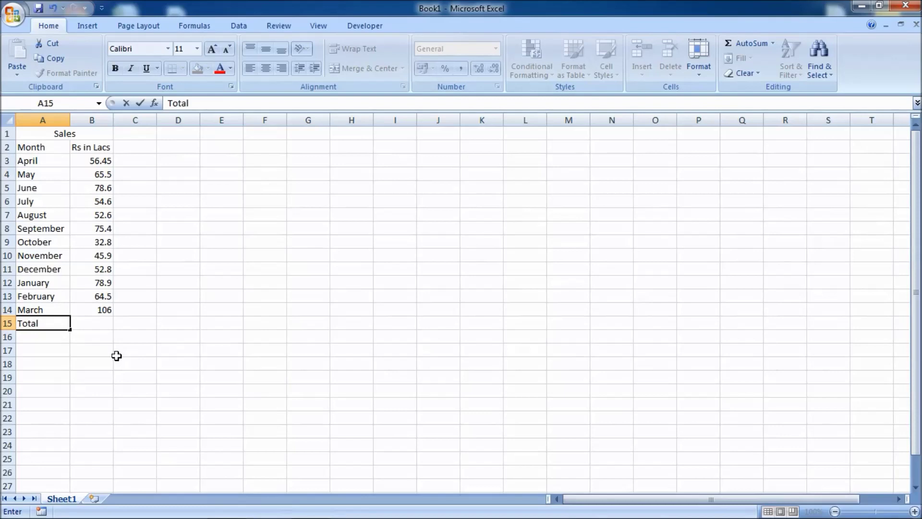
{"action": "left_click", "coordinate": [127, 392]}
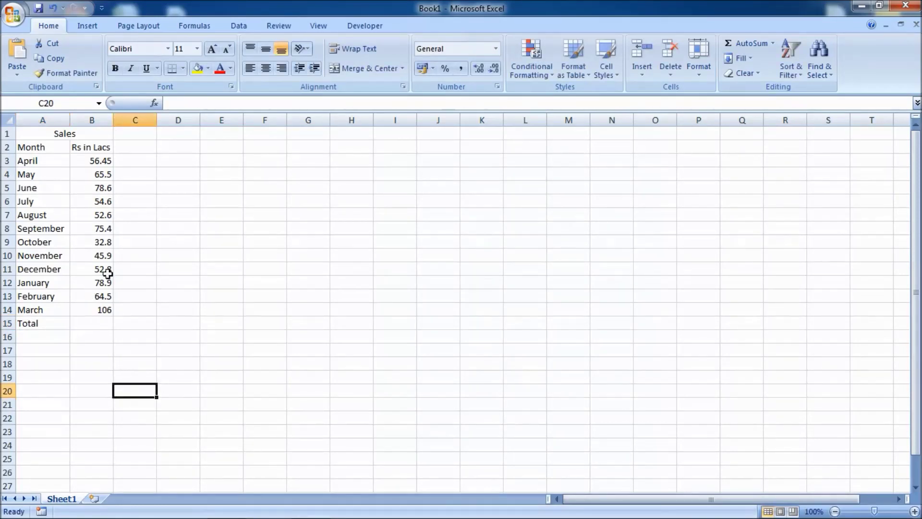
{"action": "left_click", "coordinate": [98, 162]}
{"action": "left_click", "coordinate": [134, 255]}
{"action": "left_click", "coordinate": [102, 161]}
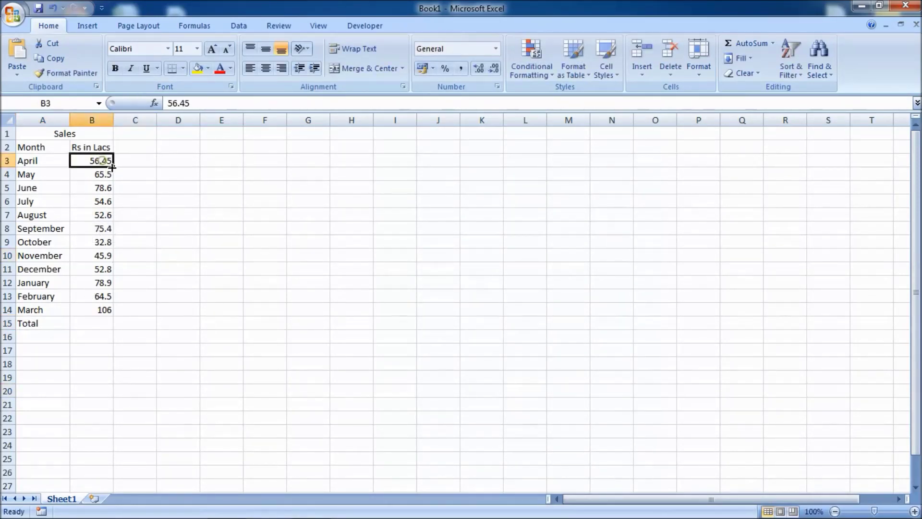
Step: Apply Comma Style to B3:B14 so the sales figures show two decimals
{"action": "key", "text": "shift+Down"}
{"action": "key", "text": "shift+Down"}
{"action": "key", "text": "shift+Down"}
{"action": "key", "text": "shift+Down"}
{"action": "key", "text": "shift+Down"}
{"action": "key", "text": "shift+Down"}
{"action": "key", "text": "shift+Down"}
{"action": "key", "text": "shift+Up"}
{"action": "key", "text": "shift+Up"}
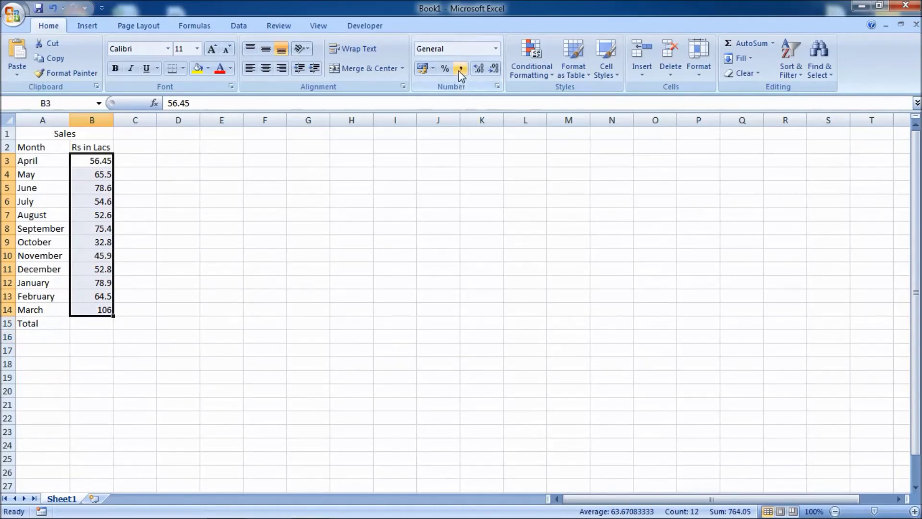
{"action": "left_click", "coordinate": [459, 69]}
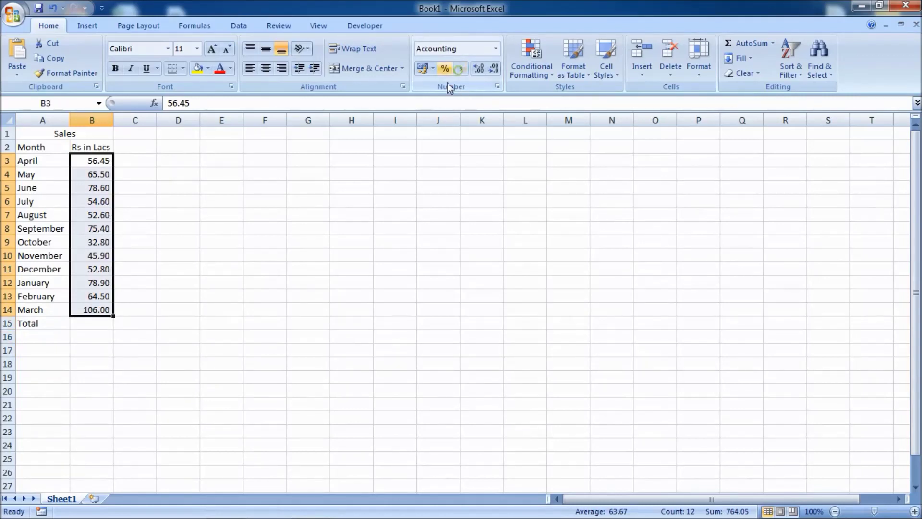
{"action": "left_click", "coordinate": [91, 324]}
{"action": "left_click", "coordinate": [216, 268]}
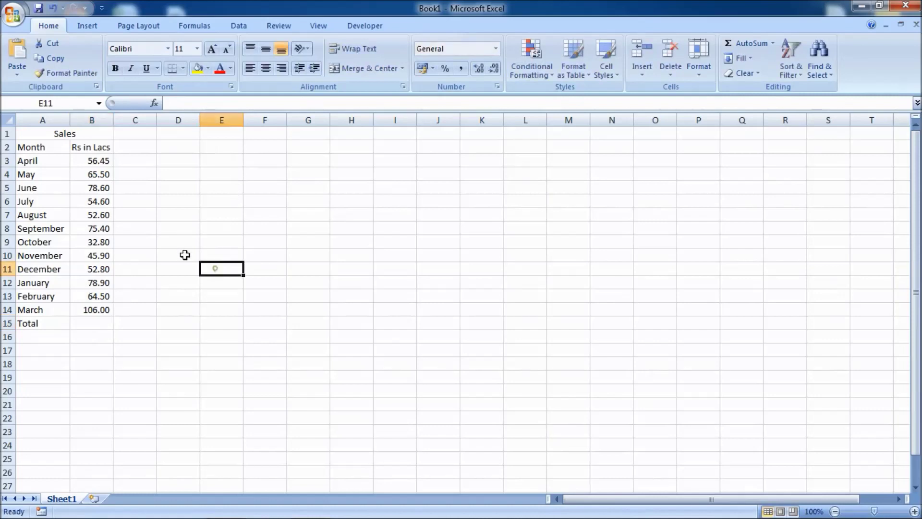
Step: AutoSum B3:B14 into B15, giving 764.05, and begin the Average label in A16
{"action": "left_click", "coordinate": [96, 323]}
{"action": "double_click", "coordinate": [93, 322]}
{"action": "left_click", "coordinate": [163, 327]}
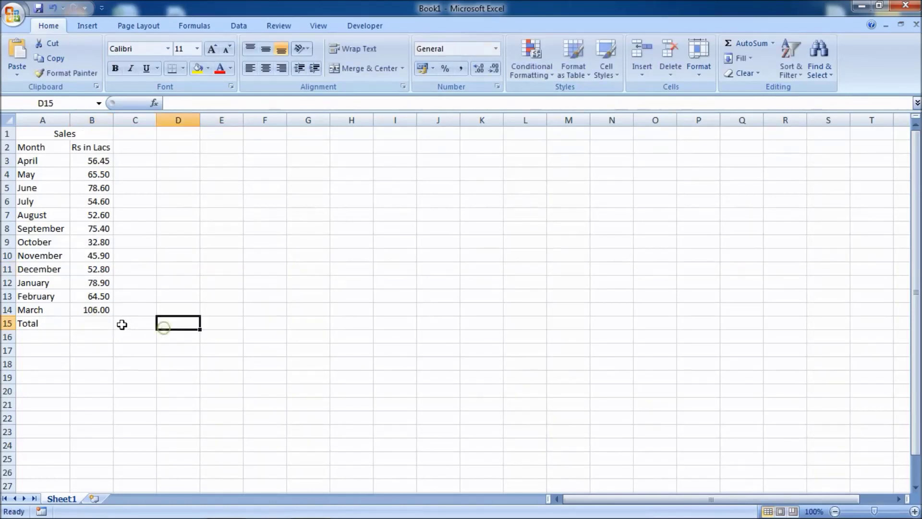
{"action": "left_click_drag", "start_coordinate": [96, 323], "coordinate": [105, 160]}
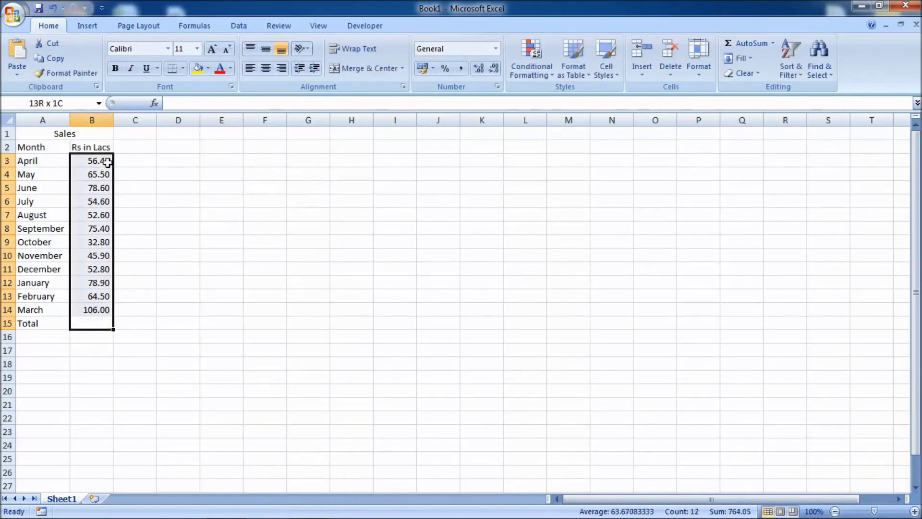
{"action": "left_click", "coordinate": [736, 50]}
{"action": "left_click", "coordinate": [45, 336]}
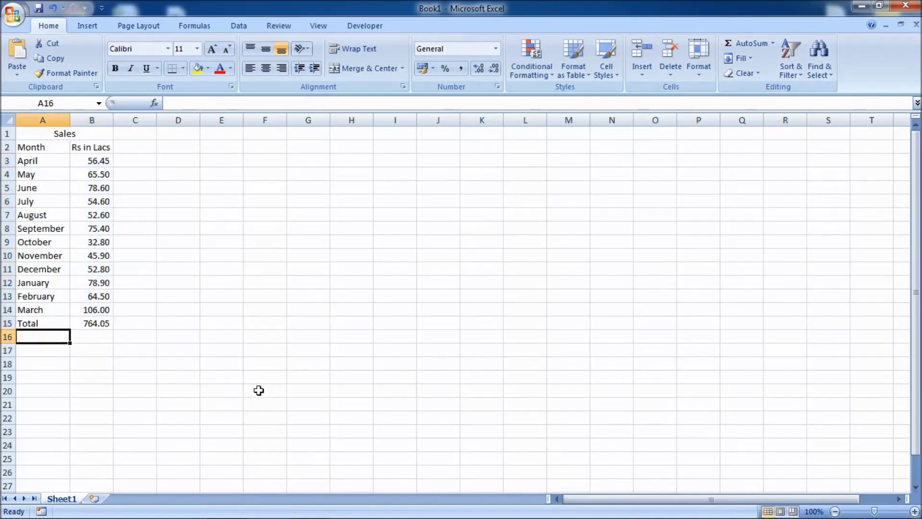
{"action": "type", "text": "Average"}
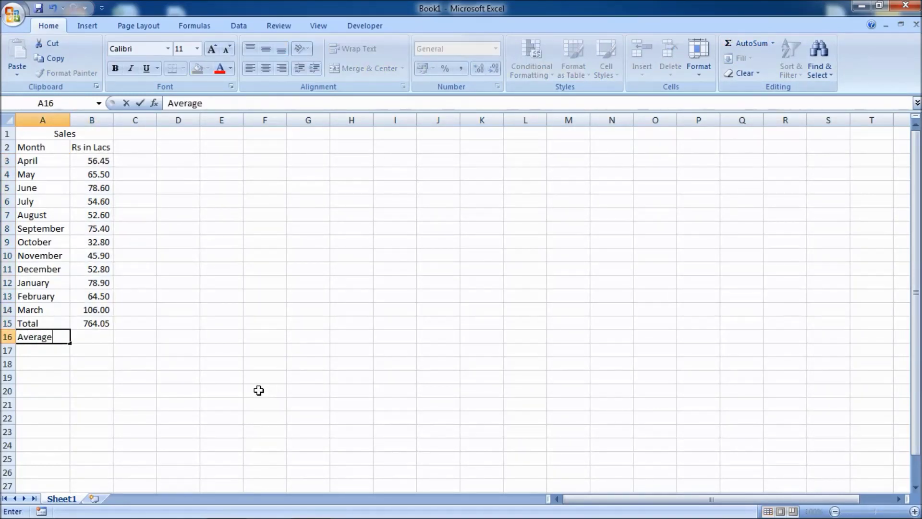
Step: Enter =AVERAGE(B3:B14) in B16 beside the Average label, showing 63.67
{"action": "left_click", "coordinate": [91, 337]}
{"action": "type", "text": "=av"}
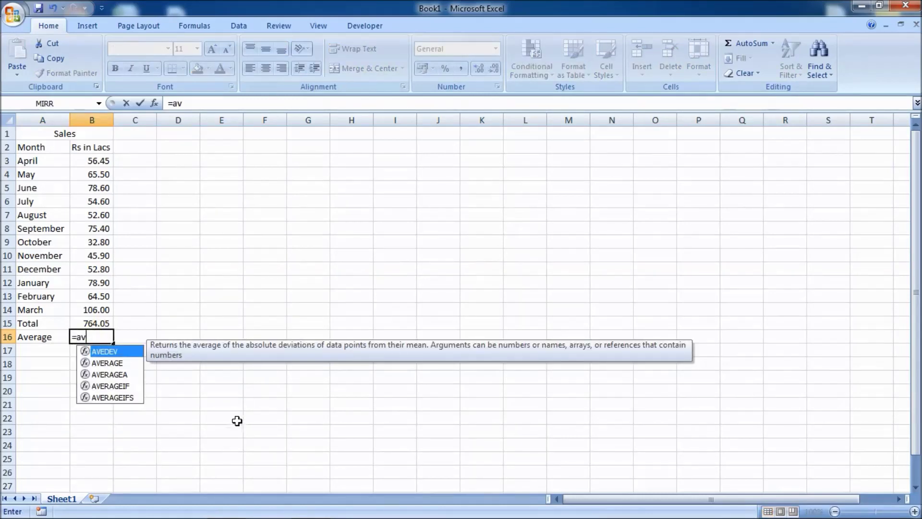
{"action": "left_click", "coordinate": [108, 363]}
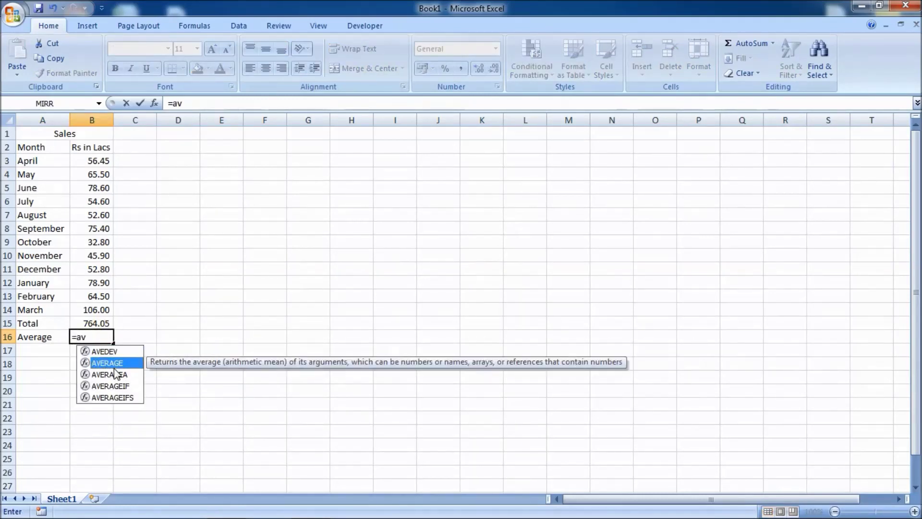
{"action": "double_click", "coordinate": [114, 367]}
{"action": "left_click", "coordinate": [103, 163]}
{"action": "key", "text": "shift+Down"}
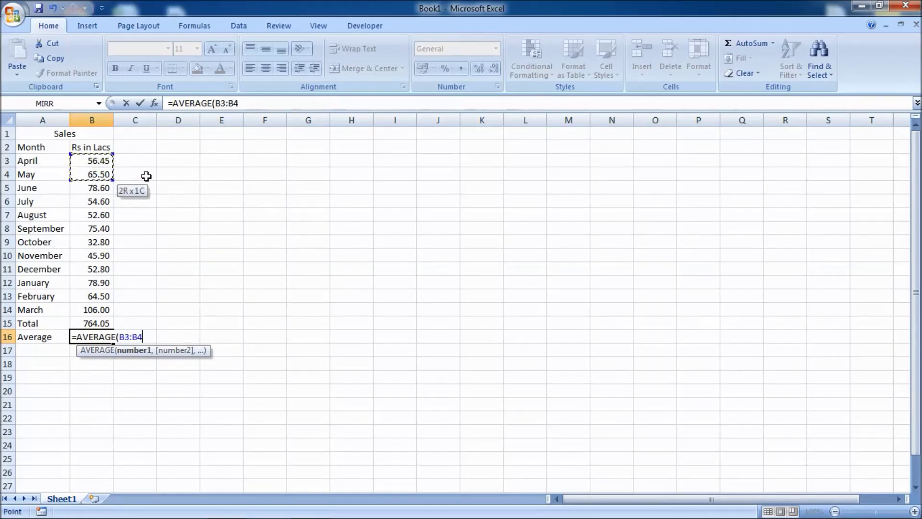
{"action": "key", "text": "shift+Down"}
{"action": "key", "text": "shift+Down"}
{"action": "key", "text": "shift+Down"}
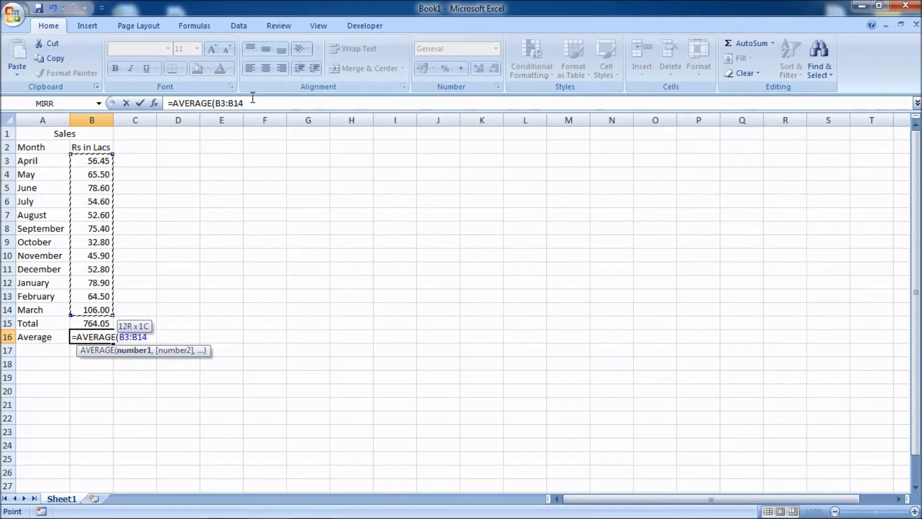
{"action": "left_click", "coordinate": [254, 101]}
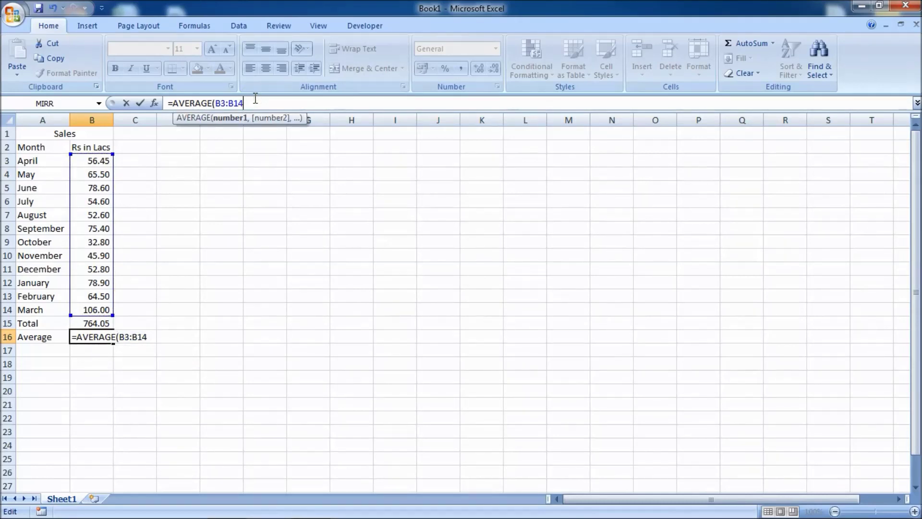
{"action": "type", "text": ")"}
{"action": "key", "text": "Return"}
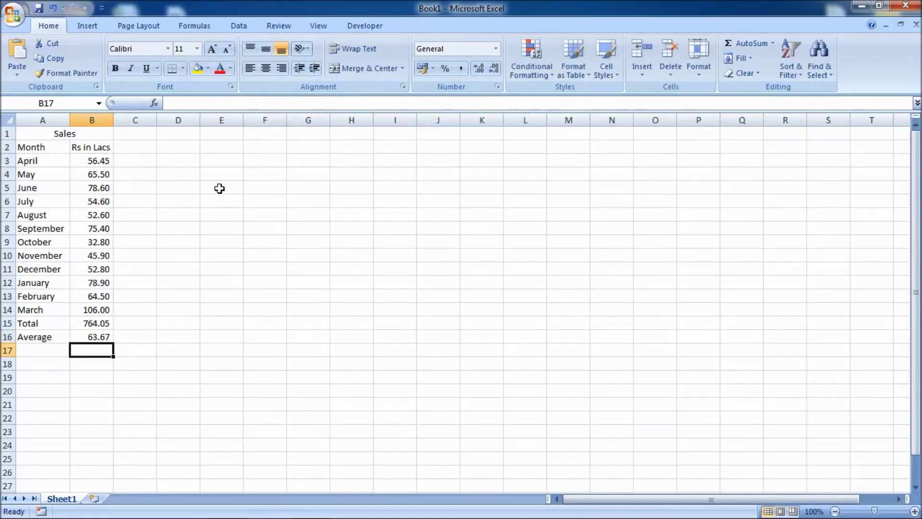
{"action": "left_click", "coordinate": [28, 160]}
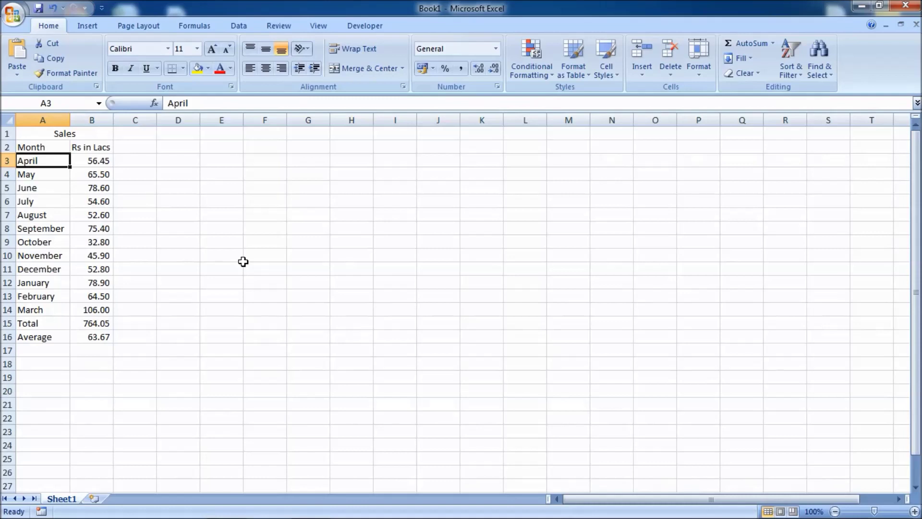
Step: Insert a column chart of A3:B14 with Alt+F1 and delete its Series1 legend
{"action": "key", "text": "shift+Right"}
{"action": "key", "text": "shift+Down"}
{"action": "key", "text": "shift+Down"}
{"action": "key", "text": "shift+Down"}
{"action": "key", "text": "shift+Down"}
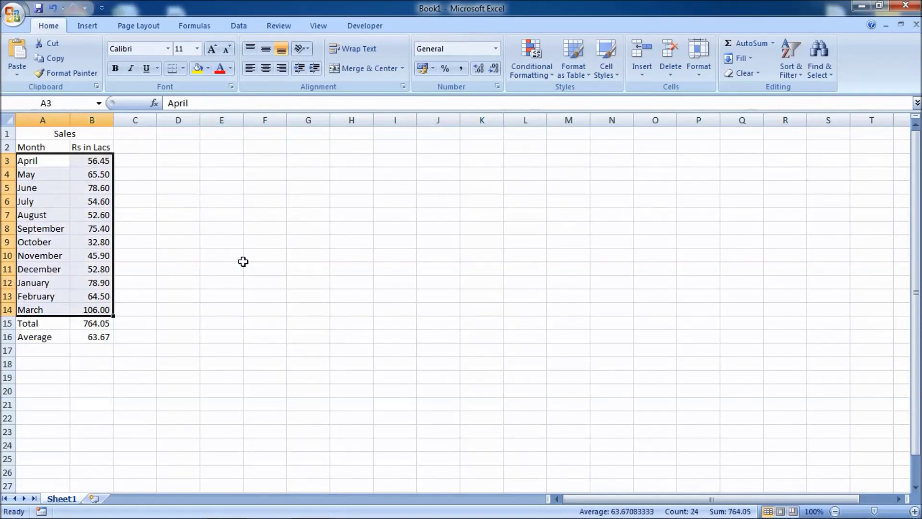
{"action": "key", "text": "alt+F1"}
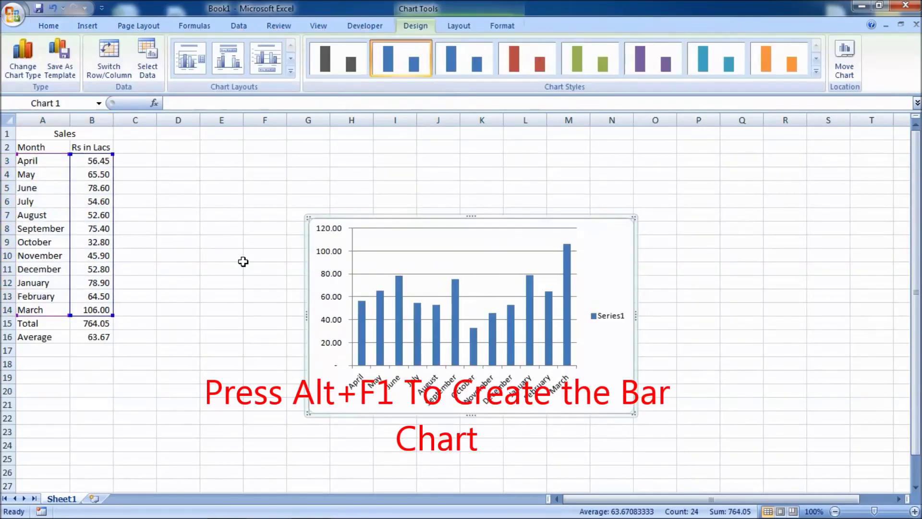
{"action": "left_click", "coordinate": [613, 316]}
{"action": "key", "text": "Delete"}
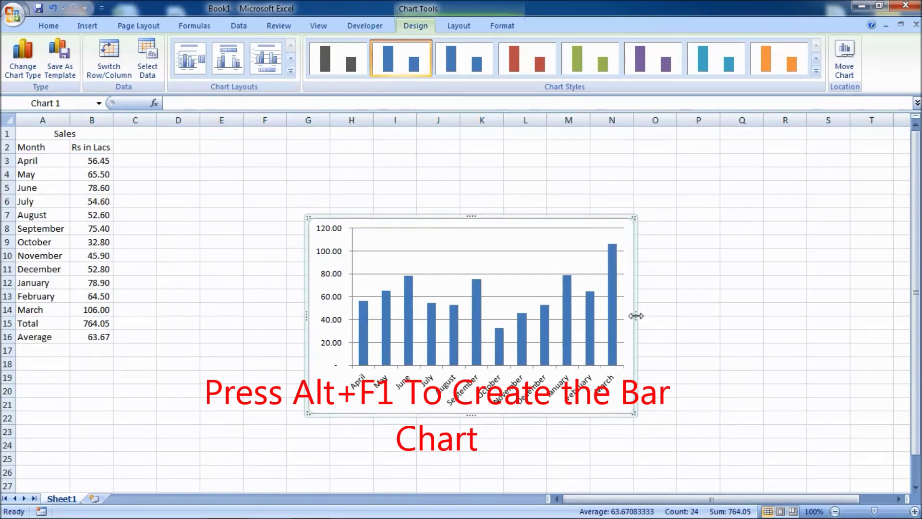
Step: Enlarge the chart to the right, downward and upward
{"action": "left_click_drag", "start_coordinate": [635, 316], "coordinate": [746, 315]}
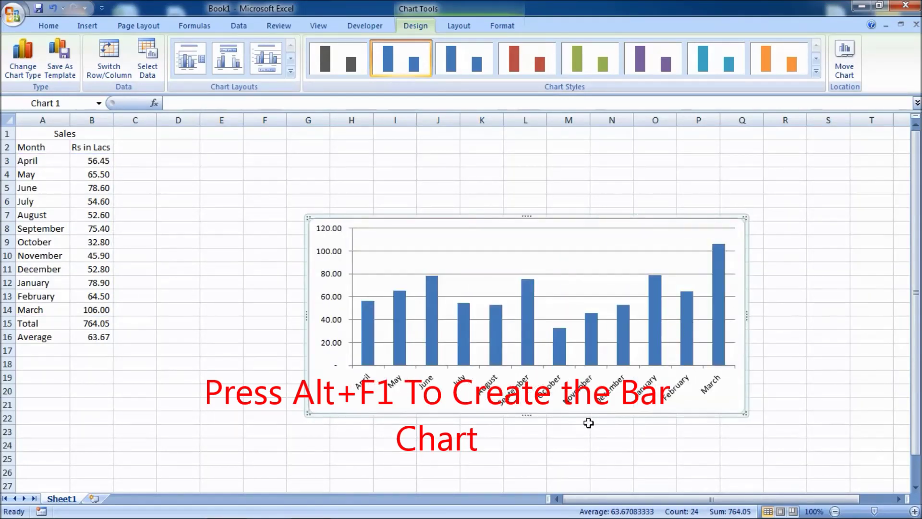
{"action": "left_click_drag", "start_coordinate": [527, 417], "coordinate": [524, 450]}
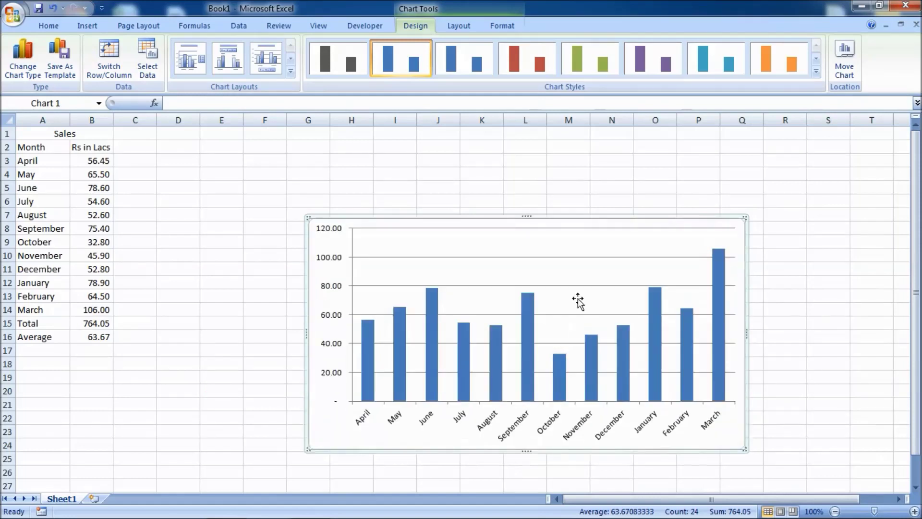
{"action": "left_click_drag", "start_coordinate": [525, 217], "coordinate": [527, 174]}
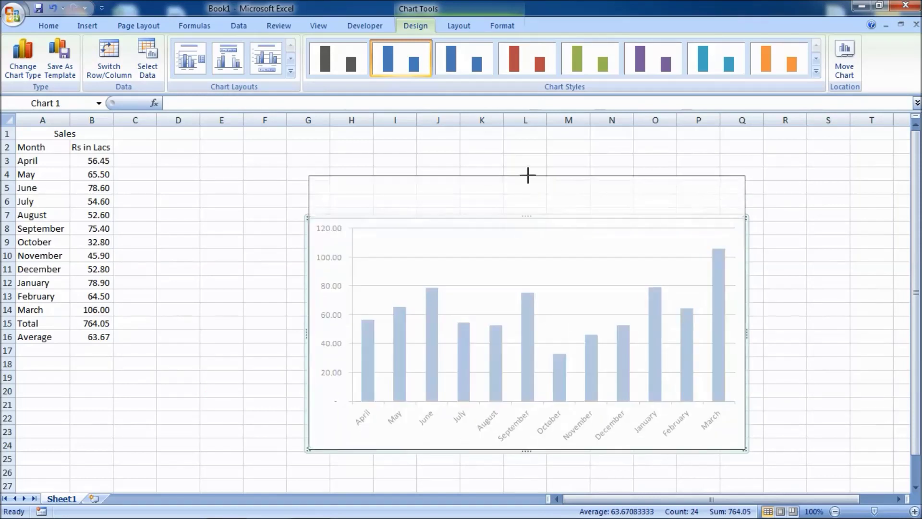
{"action": "left_click", "coordinate": [532, 303]}
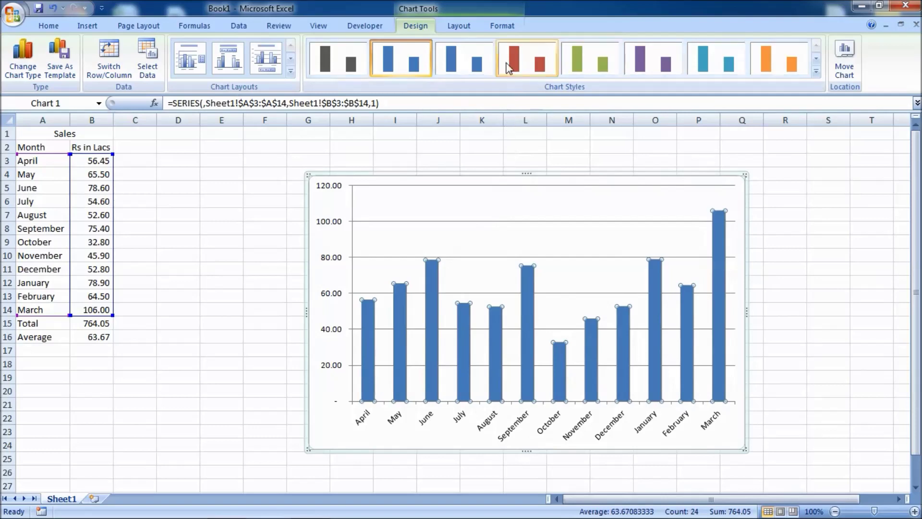
Step: Fill the sales bars with a dark red Wide Upward Diagonal pattern
{"action": "left_click", "coordinate": [491, 27]}
{"action": "left_click", "coordinate": [886, 54]}
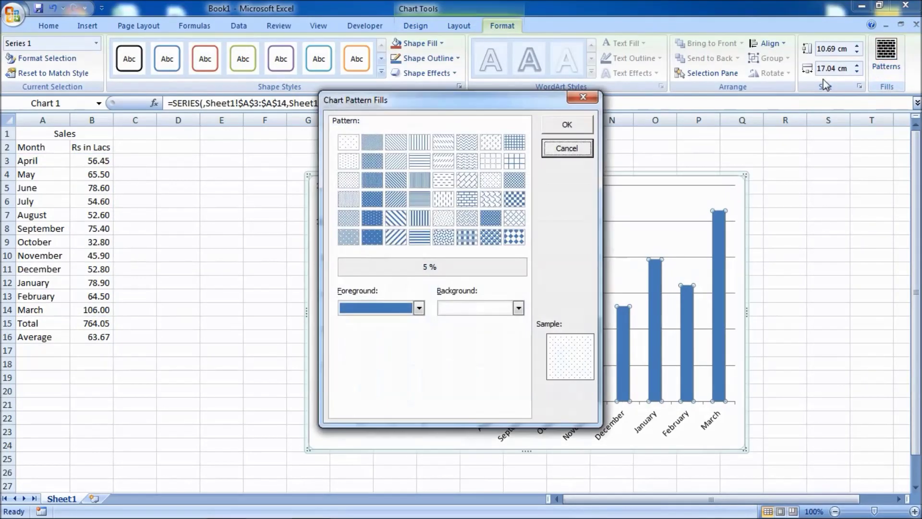
{"action": "left_click", "coordinate": [414, 303]}
{"action": "left_click", "coordinate": [406, 382]}
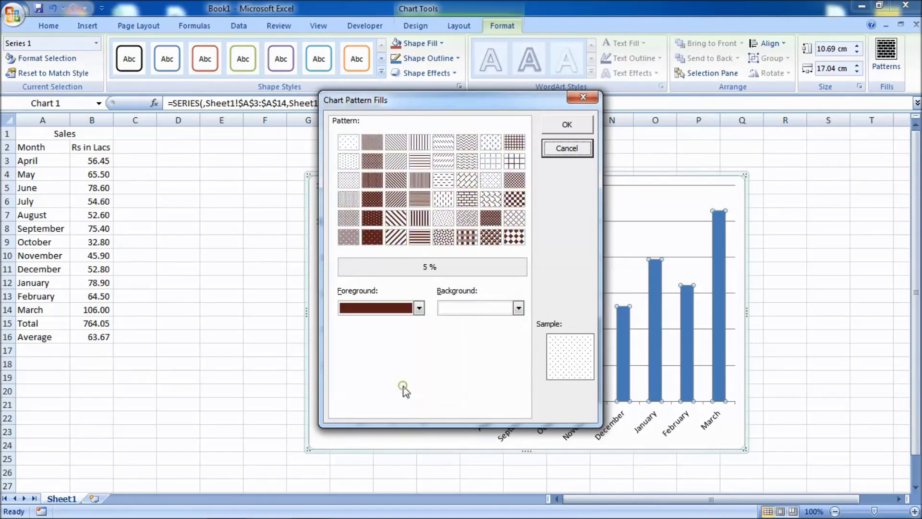
{"action": "left_click", "coordinate": [403, 241]}
{"action": "left_click", "coordinate": [567, 124]}
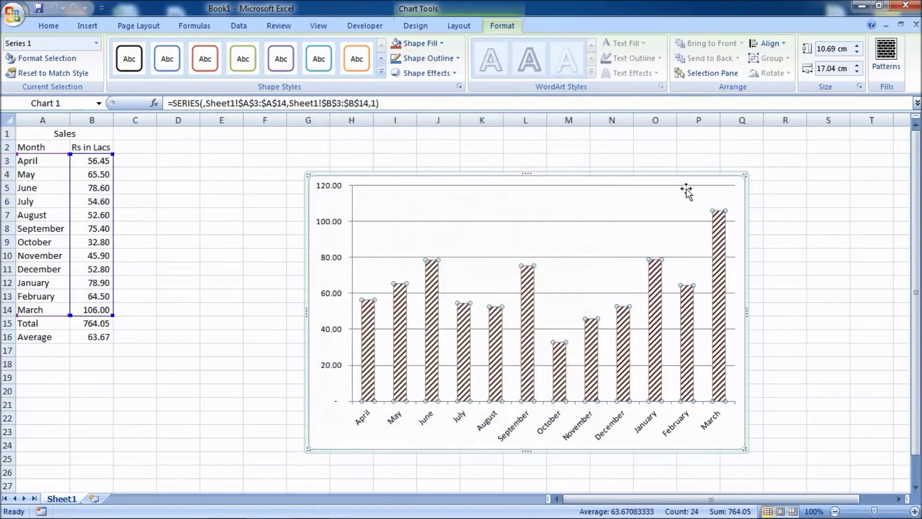
{"action": "left_click", "coordinate": [519, 231]}
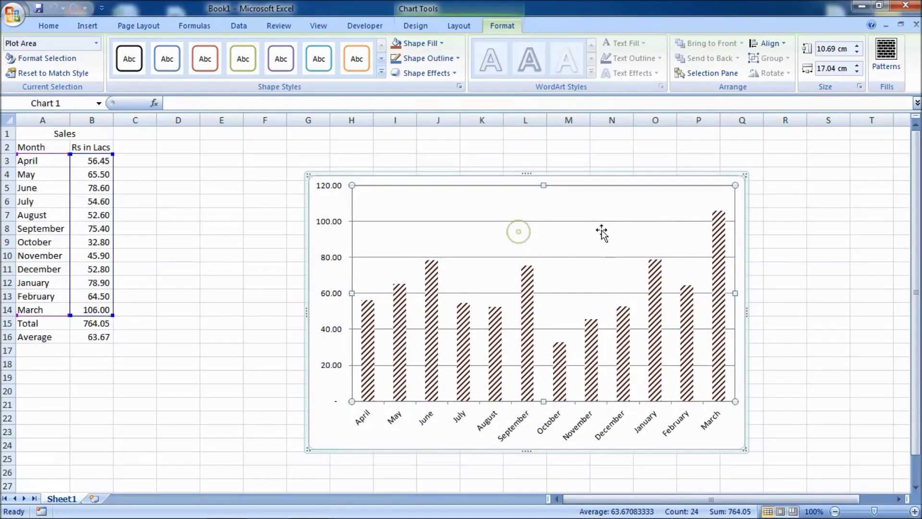
{"action": "left_click", "coordinate": [901, 308]}
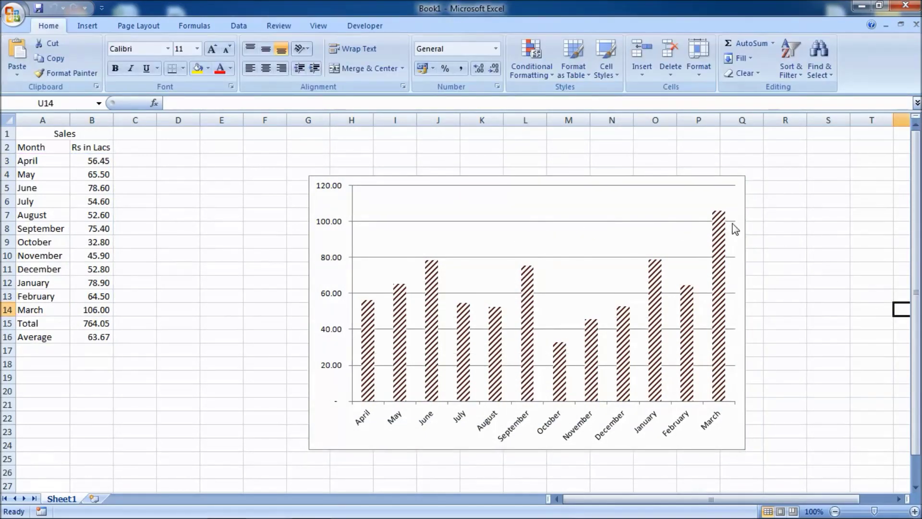
Step: Add a chart series named from A16 with its value from B16 through Select Data
{"action": "left_click", "coordinate": [734, 229]}
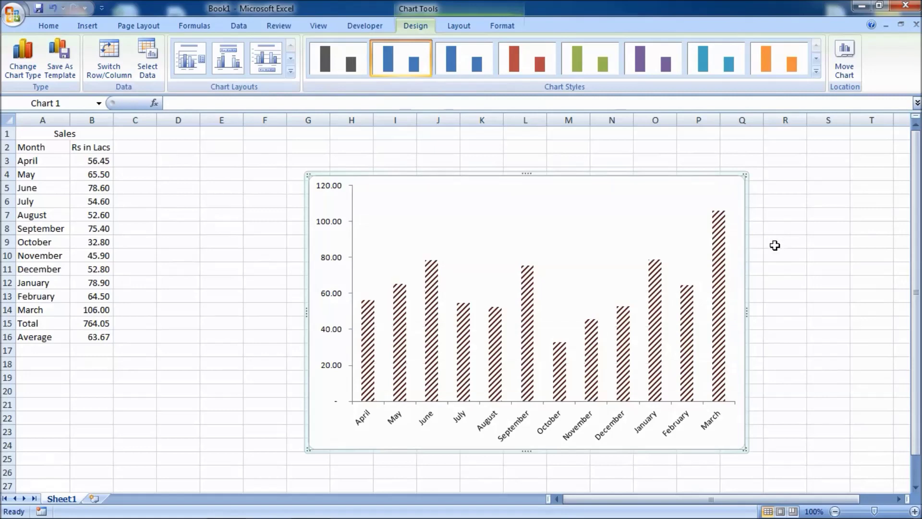
{"action": "right_click", "coordinate": [415, 298]}
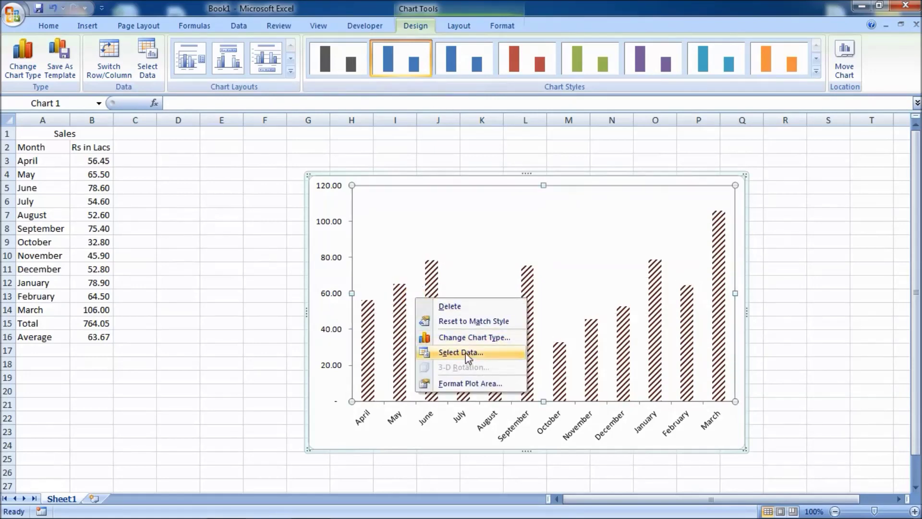
{"action": "left_click", "coordinate": [485, 352]}
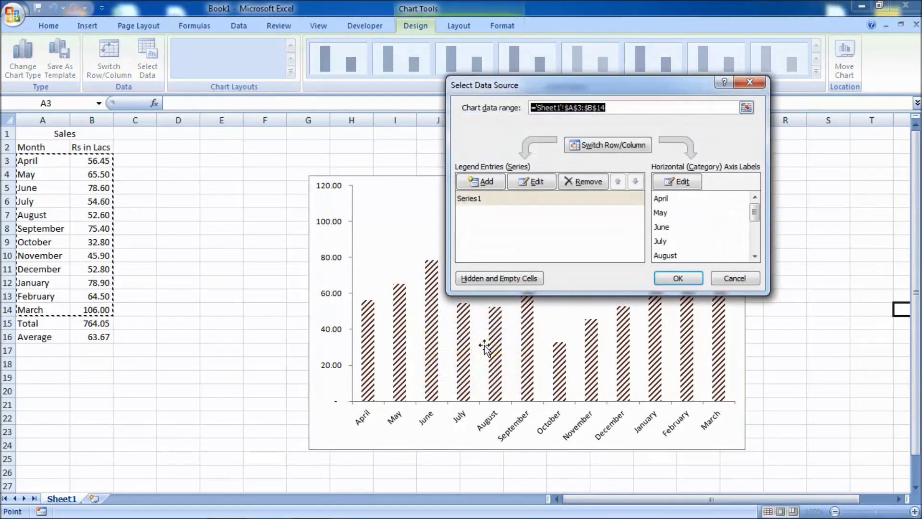
{"action": "left_click", "coordinate": [485, 182]}
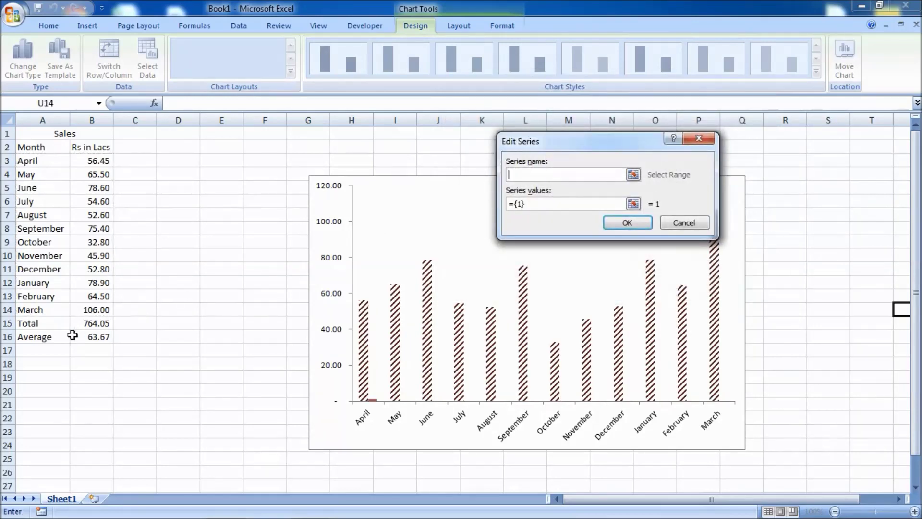
{"action": "left_click", "coordinate": [45, 338]}
{"action": "left_click", "coordinate": [633, 205]}
{"action": "left_click", "coordinate": [103, 335]}
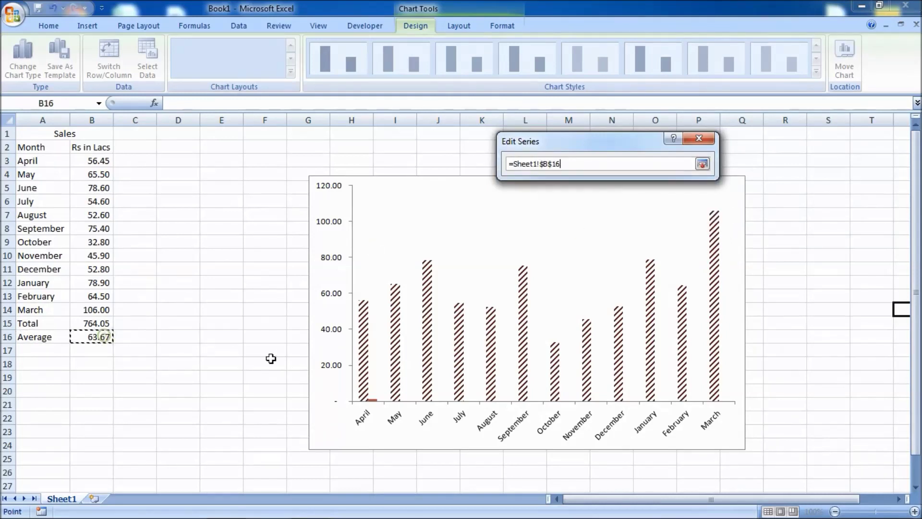
{"action": "key", "text": "Return"}
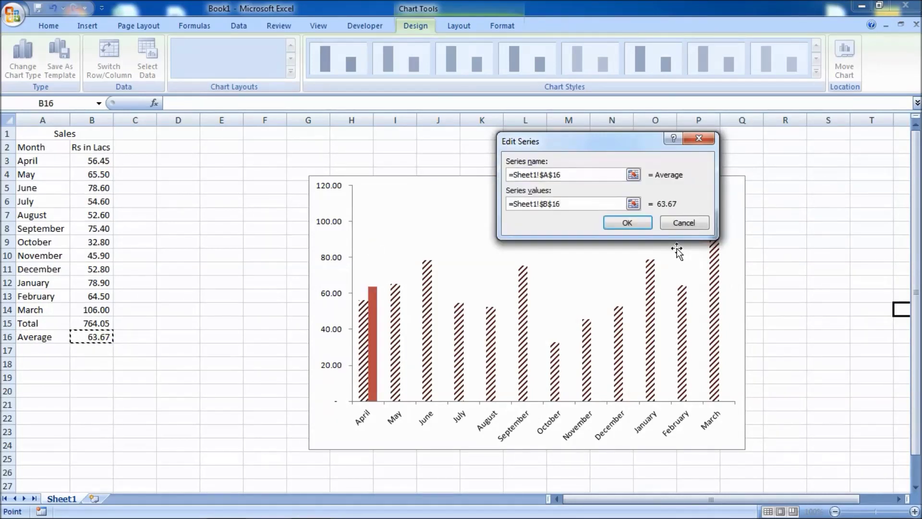
{"action": "left_click", "coordinate": [627, 223]}
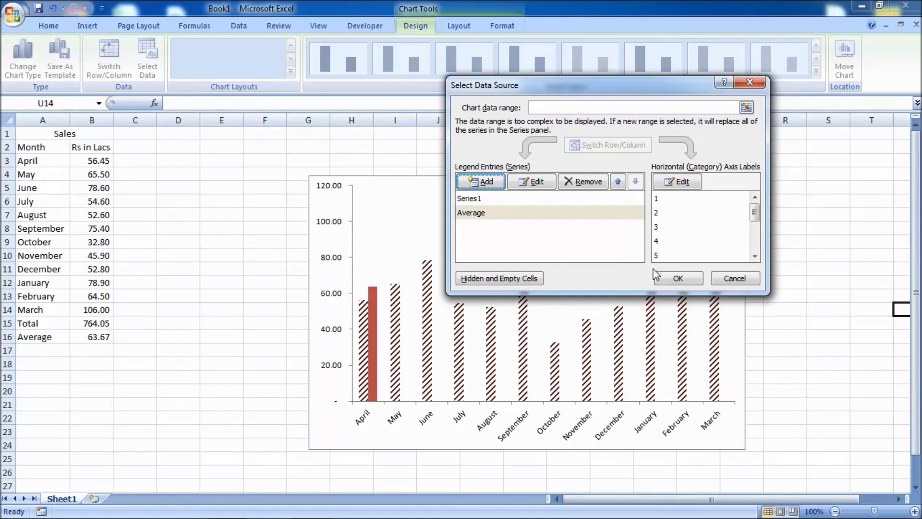
{"action": "left_click", "coordinate": [687, 276]}
{"action": "left_click", "coordinate": [374, 299]}
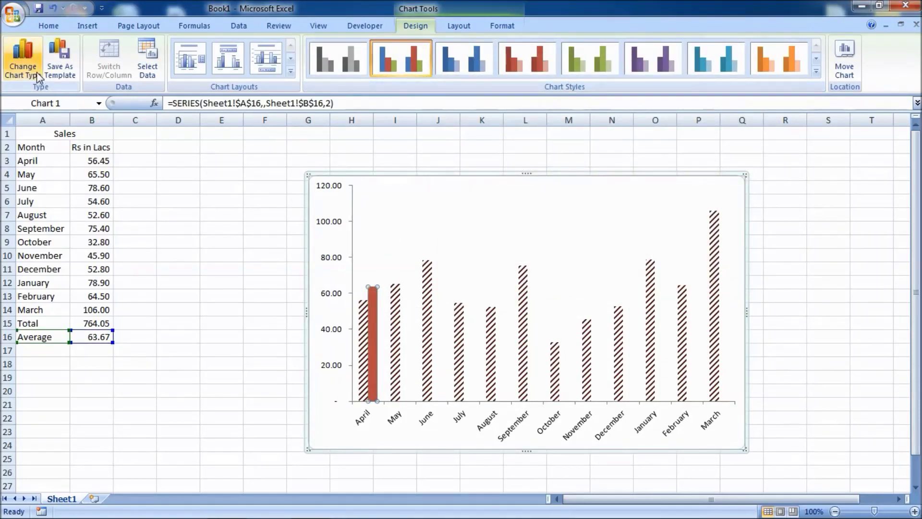
Step: Change the Average series chart type to X Y (Scatter)
{"action": "left_click", "coordinate": [23, 57]}
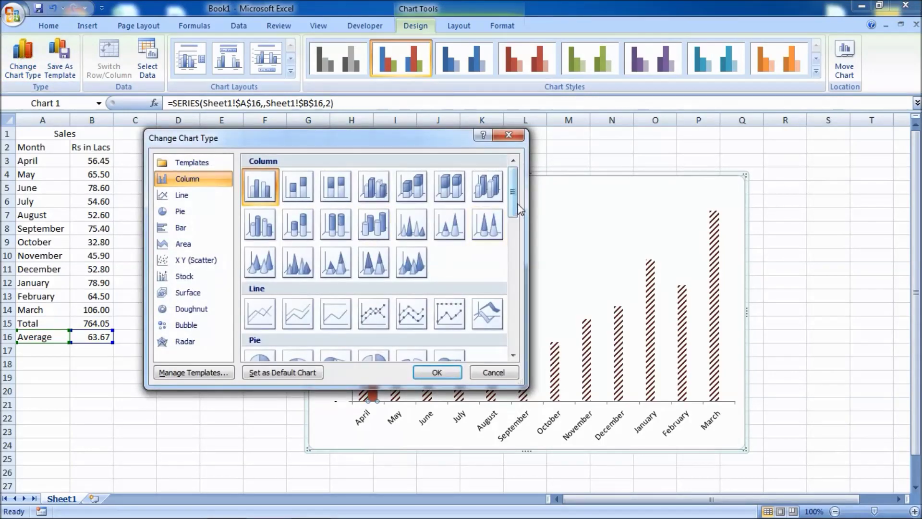
{"action": "left_click_drag", "start_coordinate": [517, 207], "coordinate": [524, 346]}
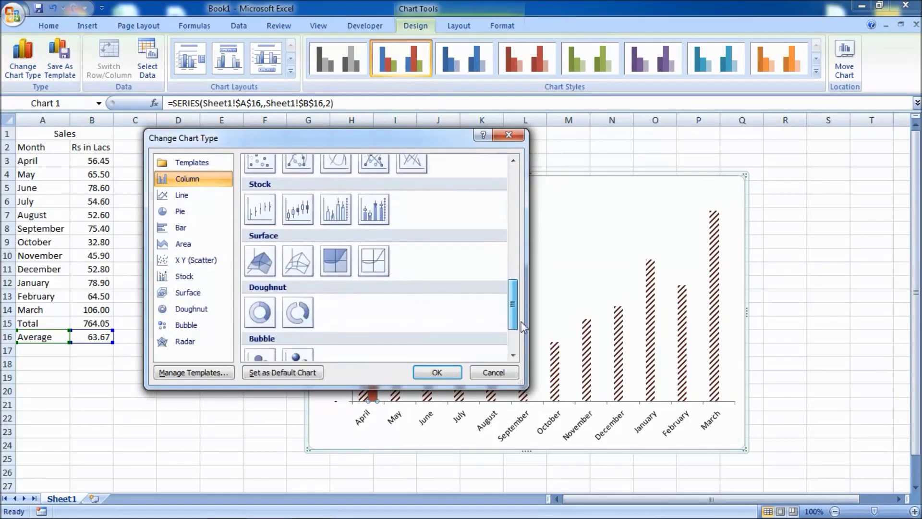
{"action": "left_click_drag", "start_coordinate": [525, 346], "coordinate": [262, 308]}
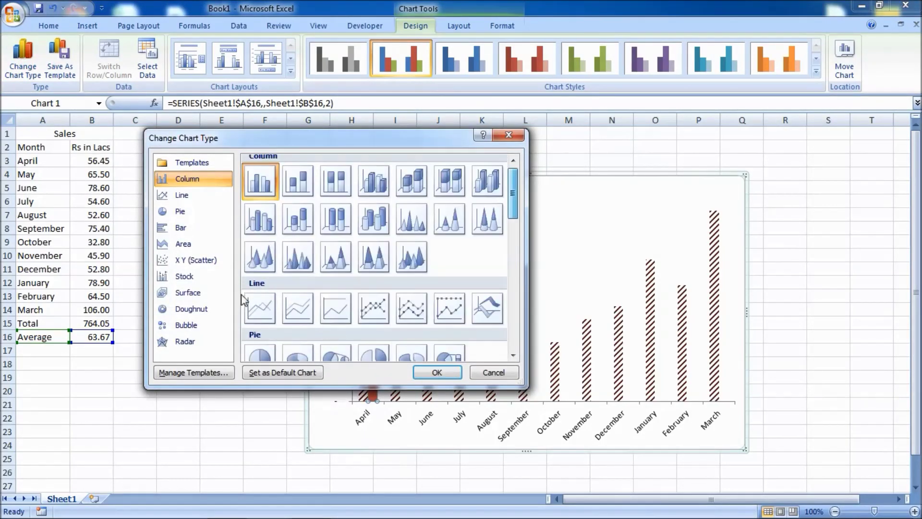
{"action": "left_click", "coordinate": [200, 262]}
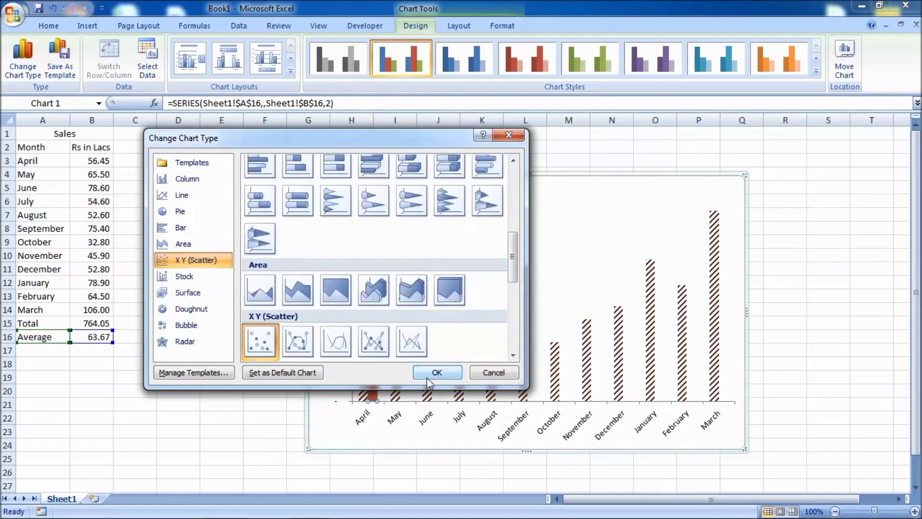
{"action": "left_click", "coordinate": [431, 375]}
{"action": "left_click", "coordinate": [369, 288]}
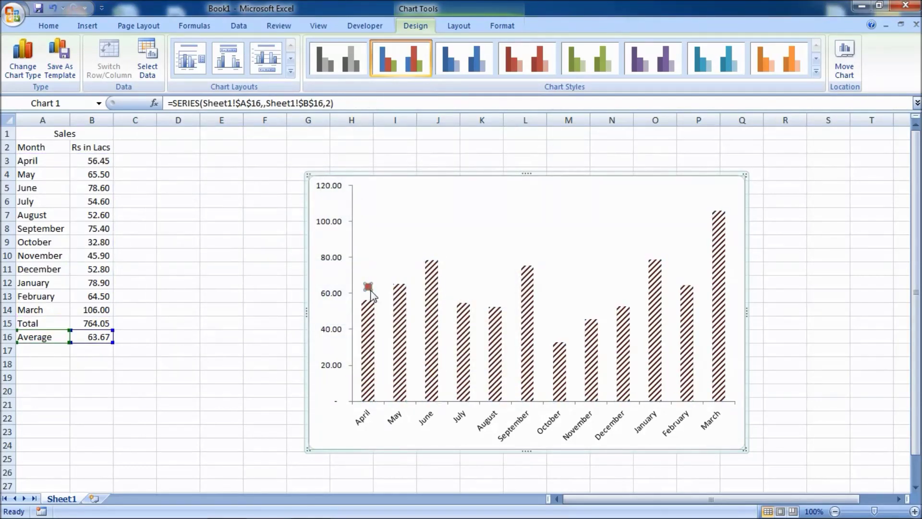
{"action": "key", "text": "Escape"}
{"action": "key", "text": "Escape"}
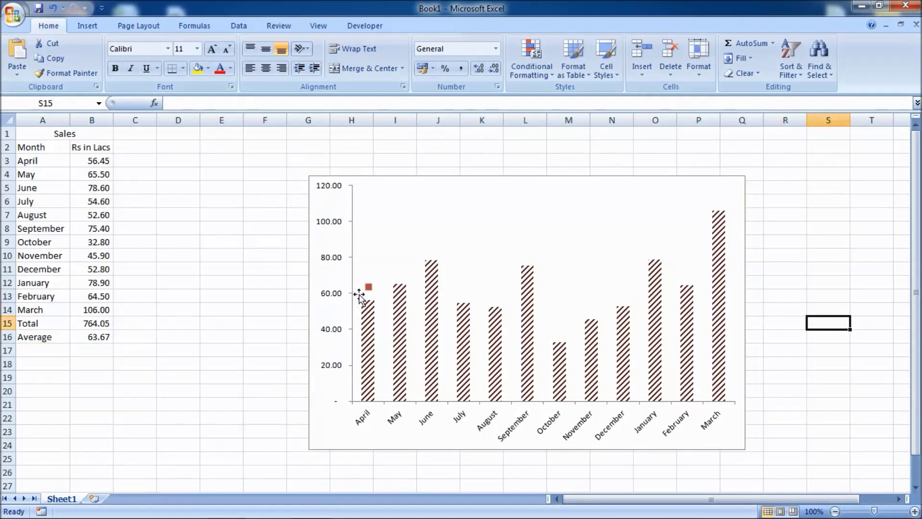
Step: Edit the Average series in Select Data so its Series X value is 6
{"action": "left_click", "coordinate": [369, 289]}
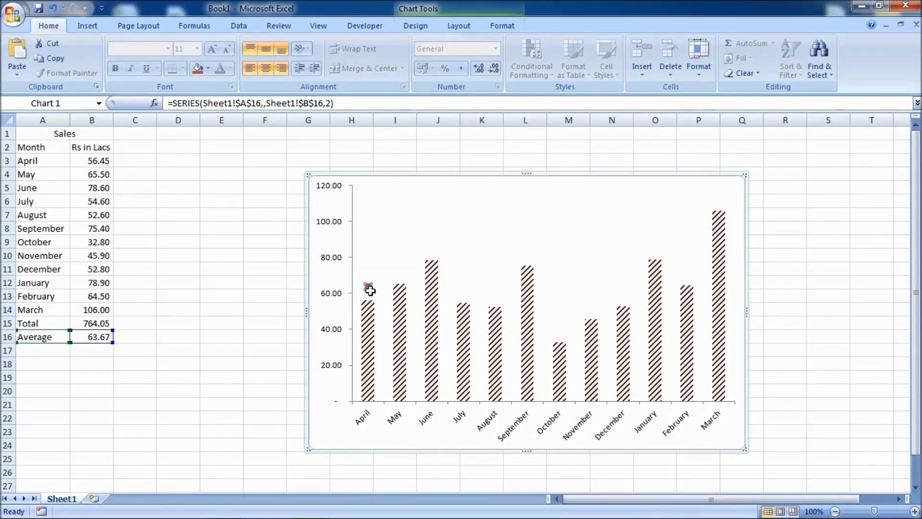
{"action": "right_click", "coordinate": [370, 290]}
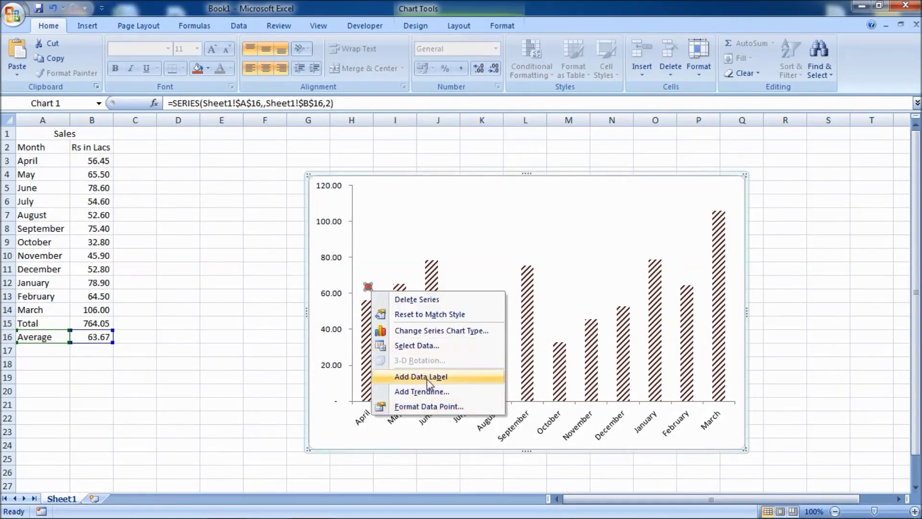
{"action": "left_click", "coordinate": [423, 346]}
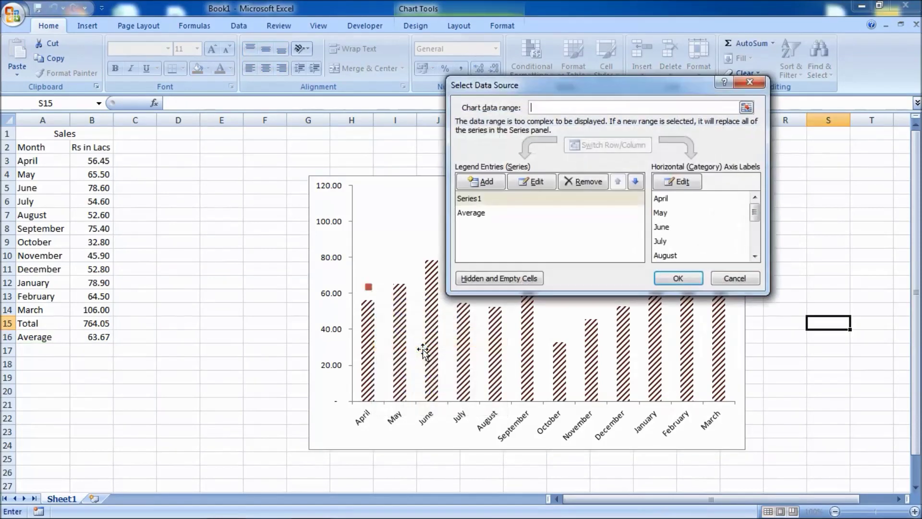
{"action": "left_click", "coordinate": [480, 216]}
{"action": "left_click", "coordinate": [530, 182]}
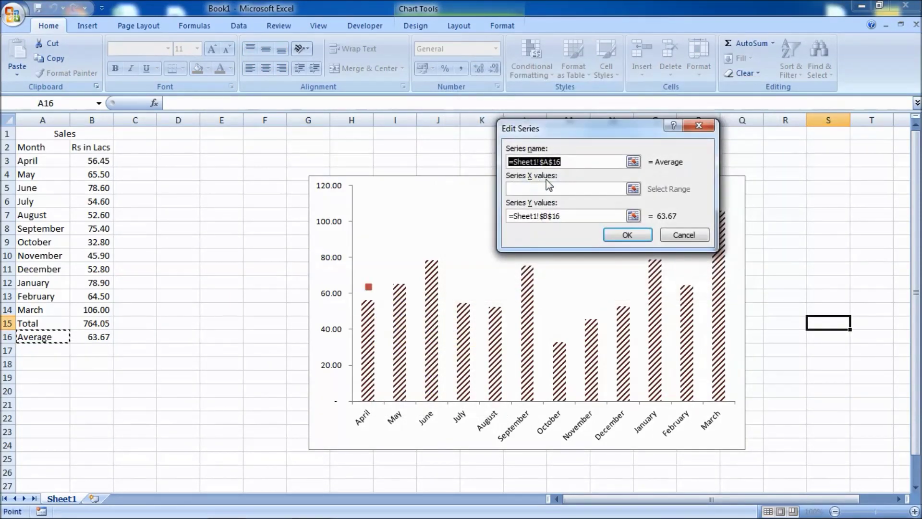
{"action": "left_click", "coordinate": [547, 188]}
{"action": "type", "text": "6"}
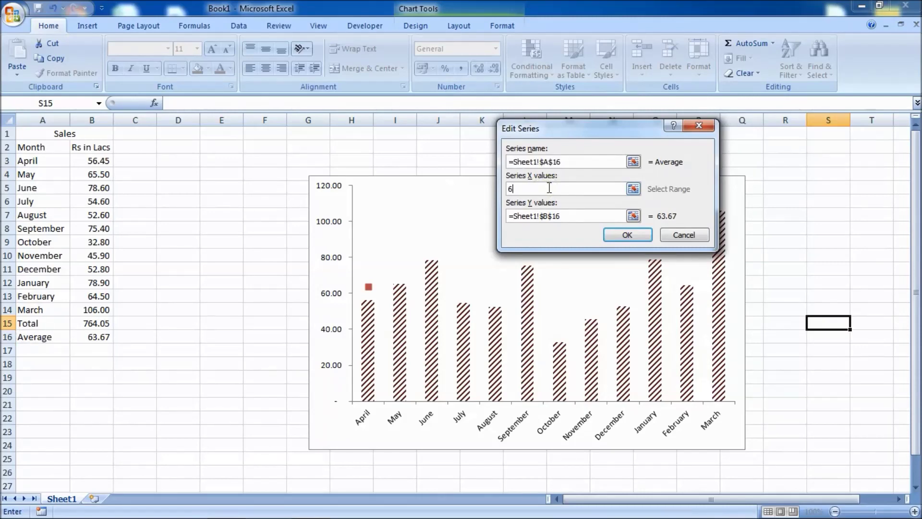
{"action": "left_click", "coordinate": [619, 234]}
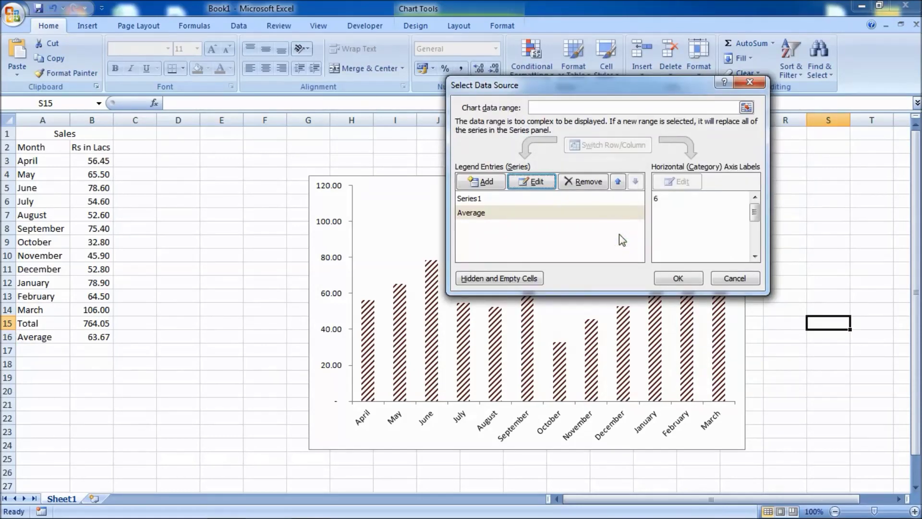
{"action": "left_click", "coordinate": [678, 280]}
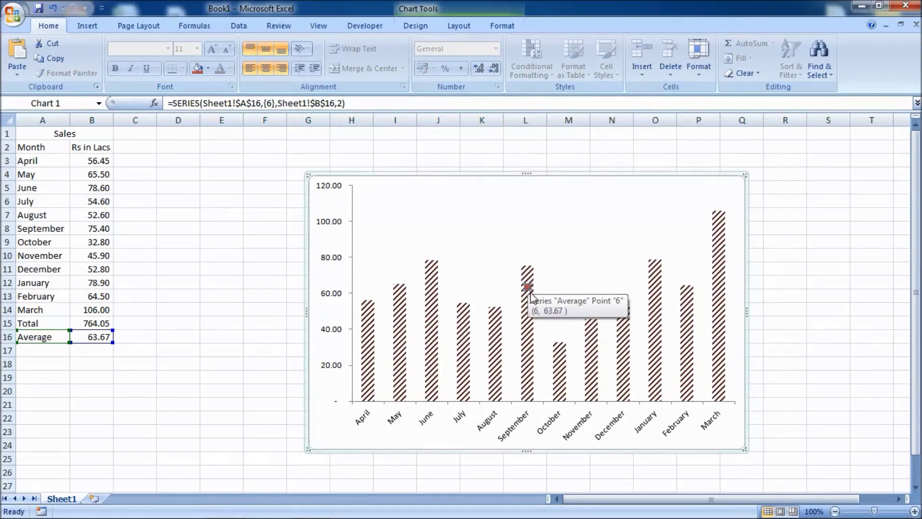
Step: Format the Average point with a built-in dash marker of size 7
{"action": "right_click", "coordinate": [530, 293]}
{"action": "left_click", "coordinate": [530, 291]}
{"action": "left_click", "coordinate": [530, 291]}
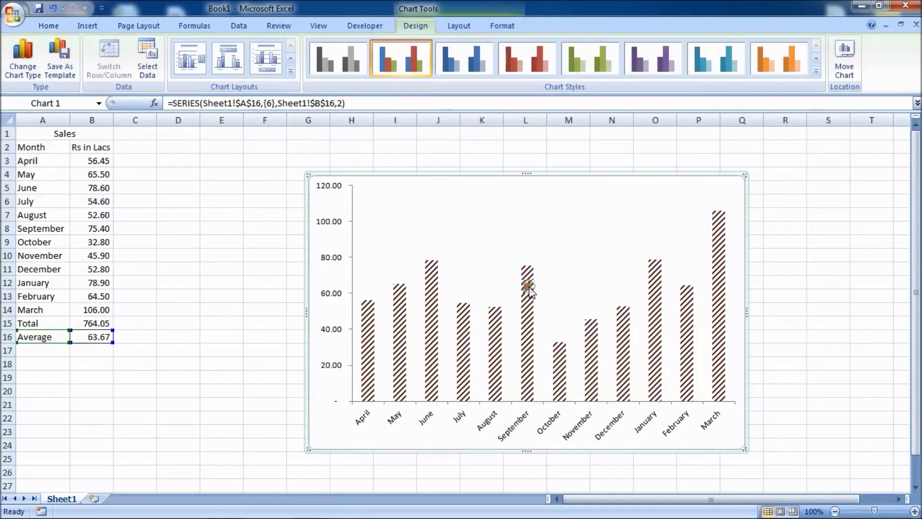
{"action": "right_click", "coordinate": [530, 291]}
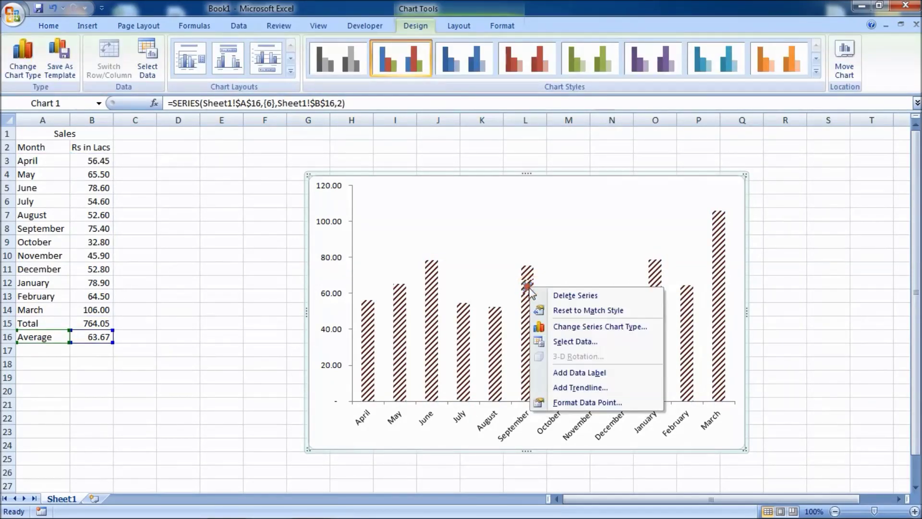
{"action": "left_click", "coordinate": [596, 404]}
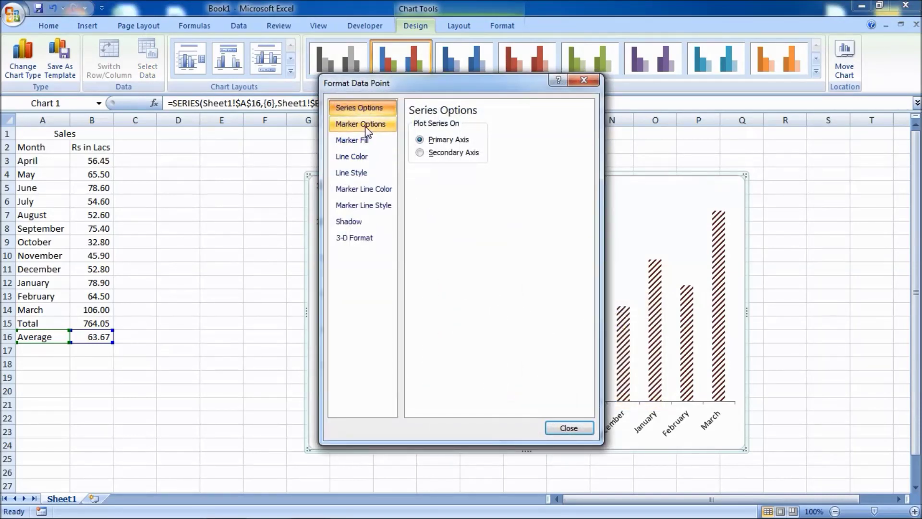
{"action": "left_click", "coordinate": [361, 124]}
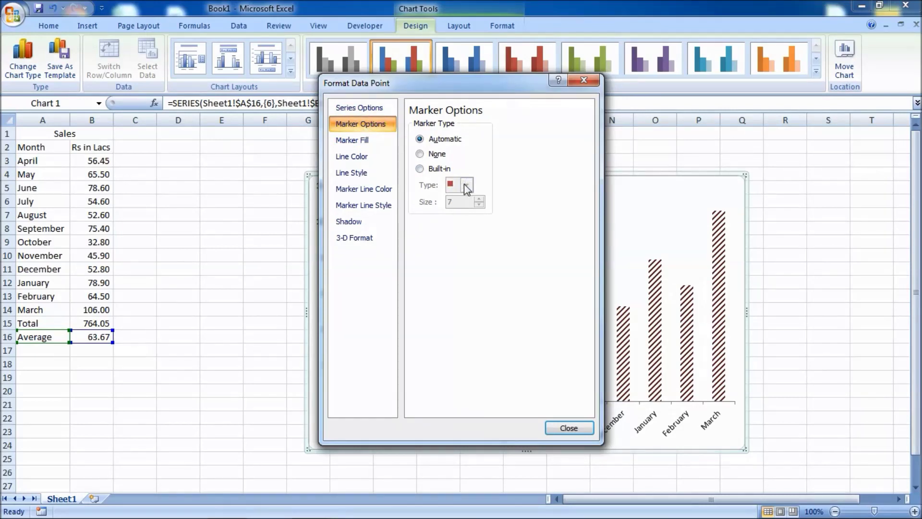
{"action": "left_click", "coordinate": [420, 168]}
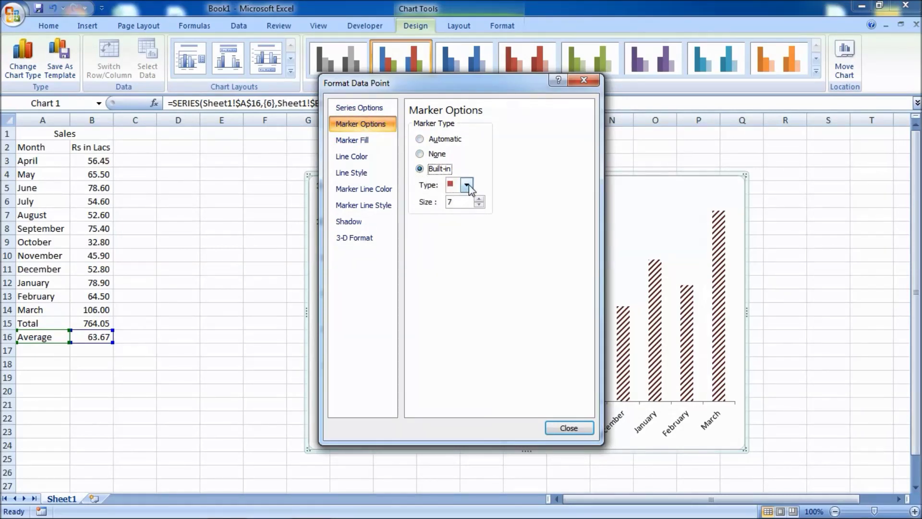
{"action": "left_click", "coordinate": [466, 185]}
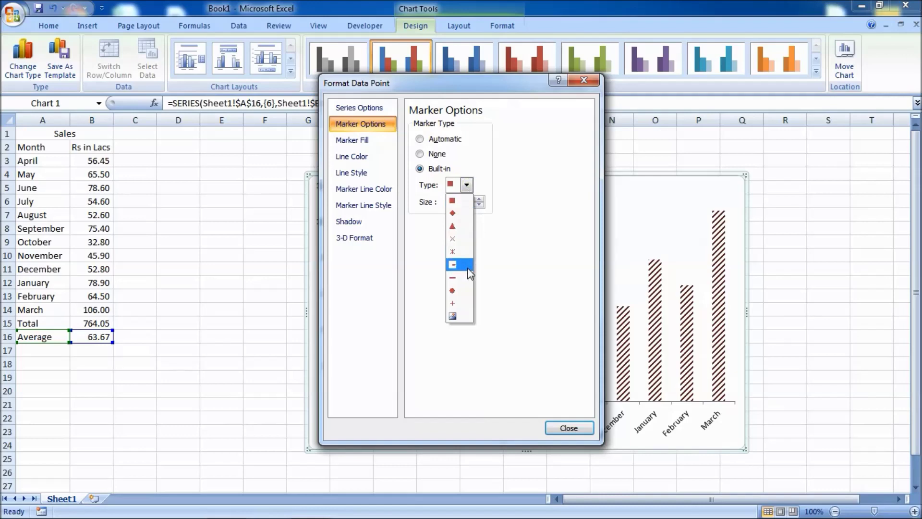
{"action": "left_click", "coordinate": [469, 266]}
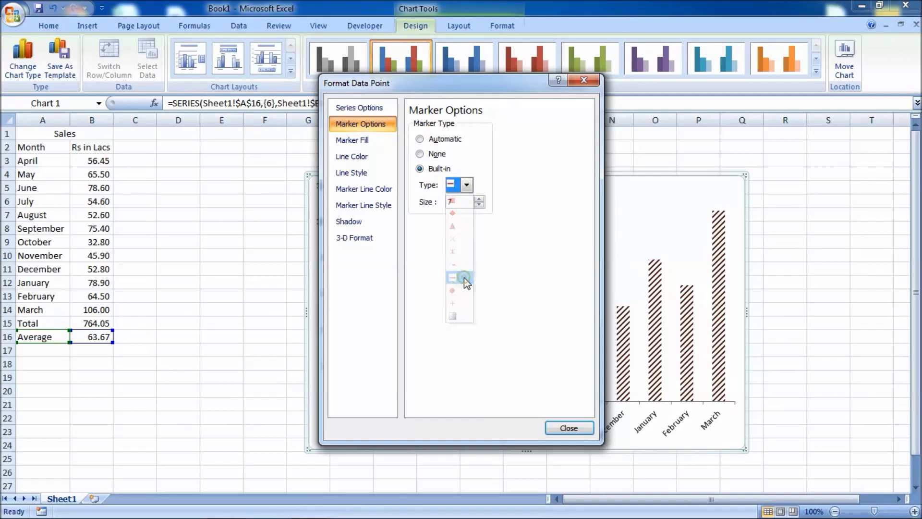
{"action": "left_click", "coordinate": [564, 426]}
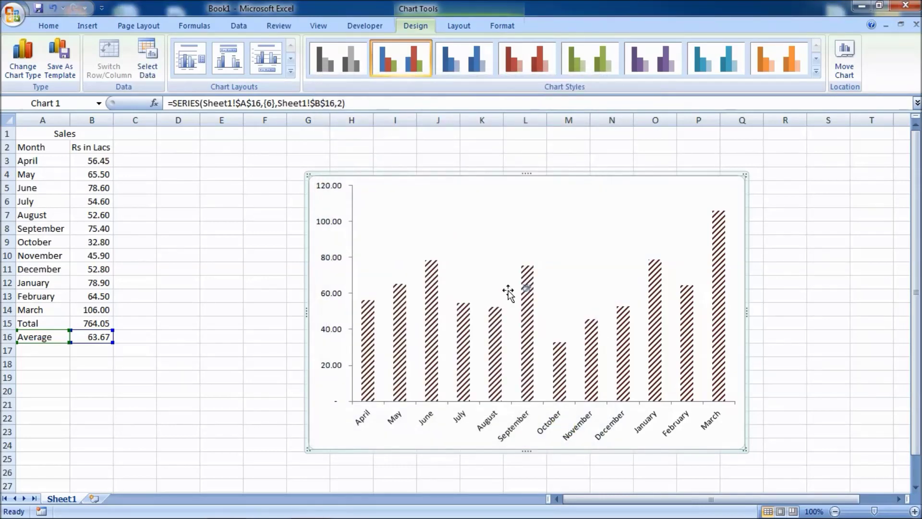
Step: Add percentage error bars to the Average point and reselect the Average series
{"action": "left_click", "coordinate": [457, 28]}
{"action": "left_click", "coordinate": [664, 75]}
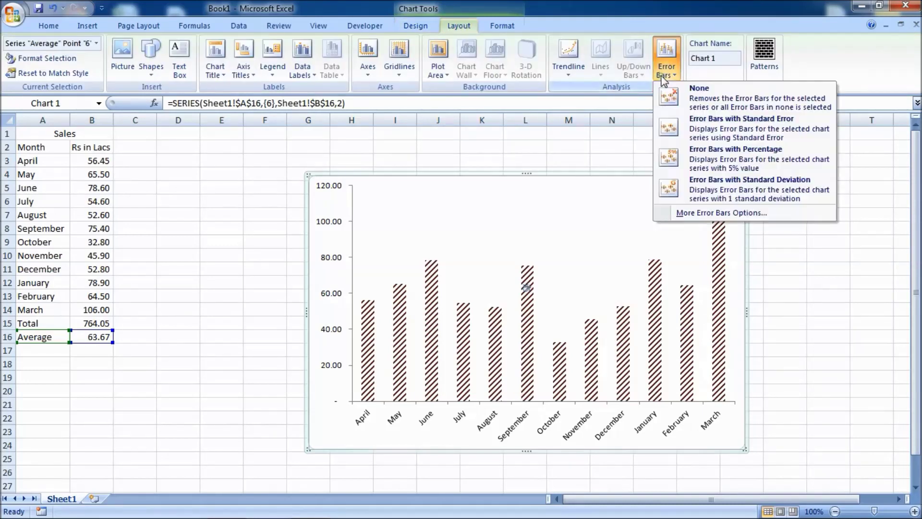
{"action": "left_click", "coordinate": [728, 159]}
{"action": "left_click", "coordinate": [726, 149]}
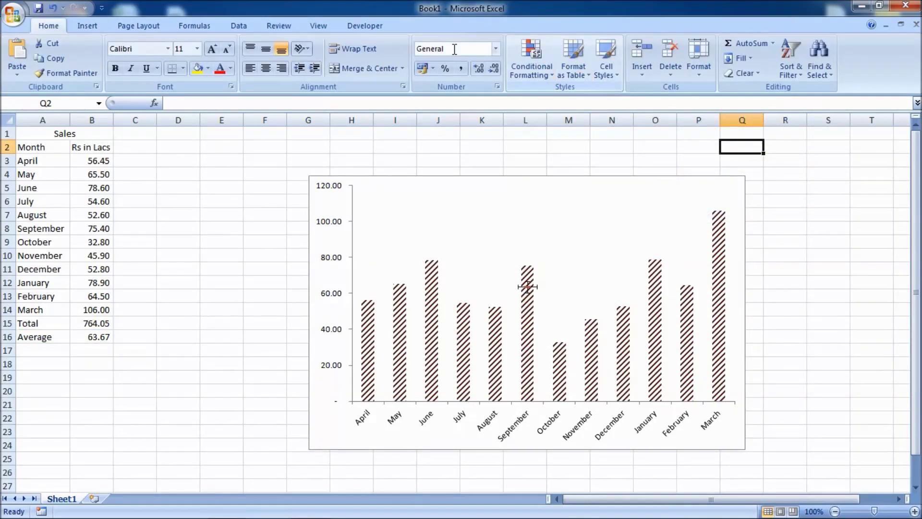
{"action": "left_click", "coordinate": [810, 294]}
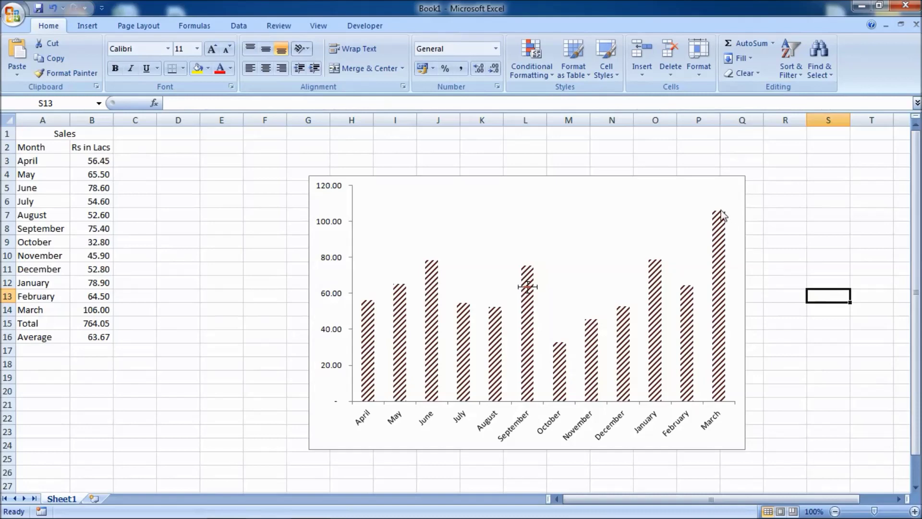
{"action": "left_click", "coordinate": [774, 187]}
{"action": "left_click", "coordinate": [527, 287]}
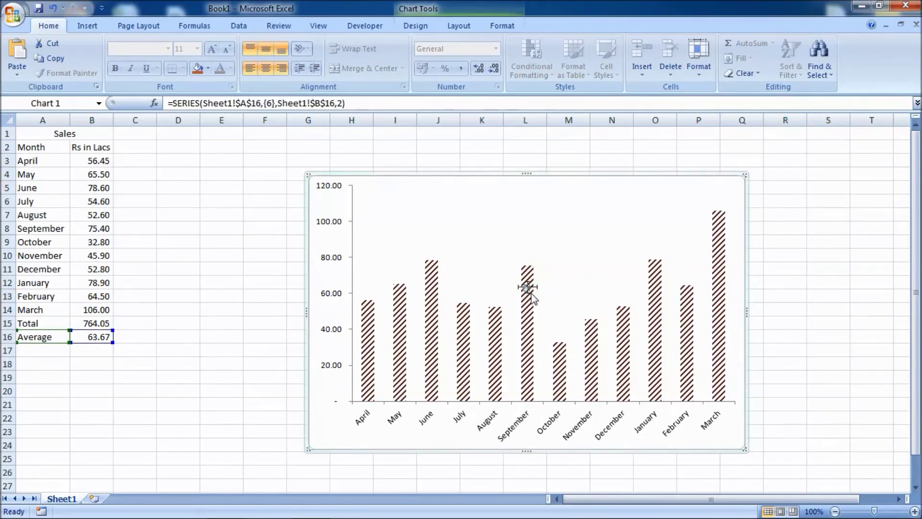
Step: Set the Average error bars to No Cap with a 100% percentage amount
{"action": "left_click", "coordinate": [460, 29]}
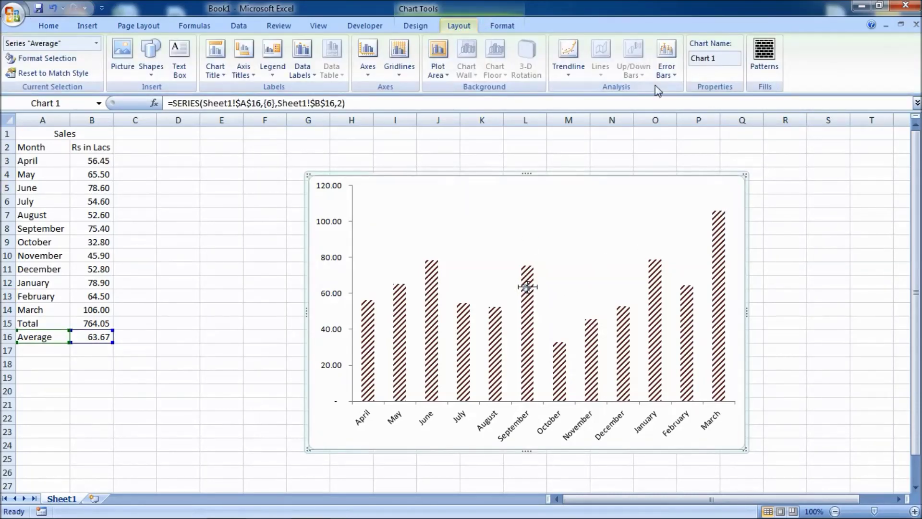
{"action": "left_click", "coordinate": [668, 72]}
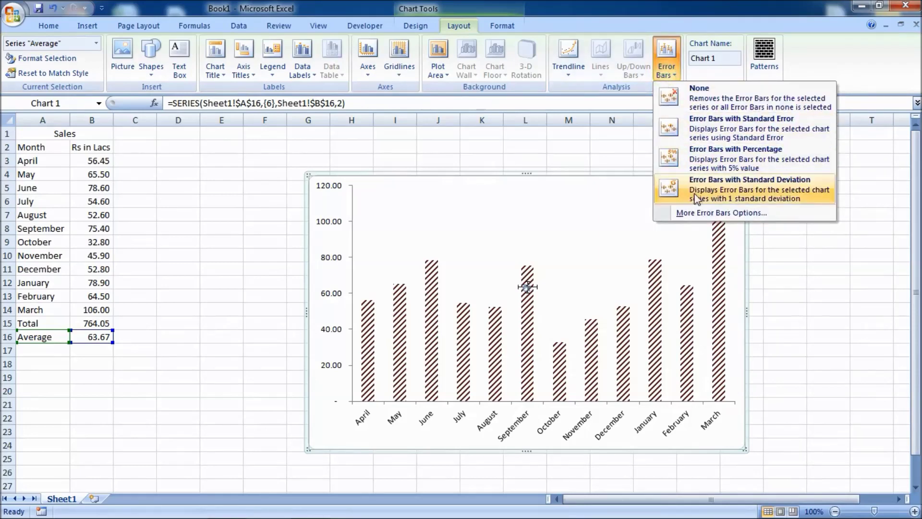
{"action": "left_click", "coordinate": [707, 213]}
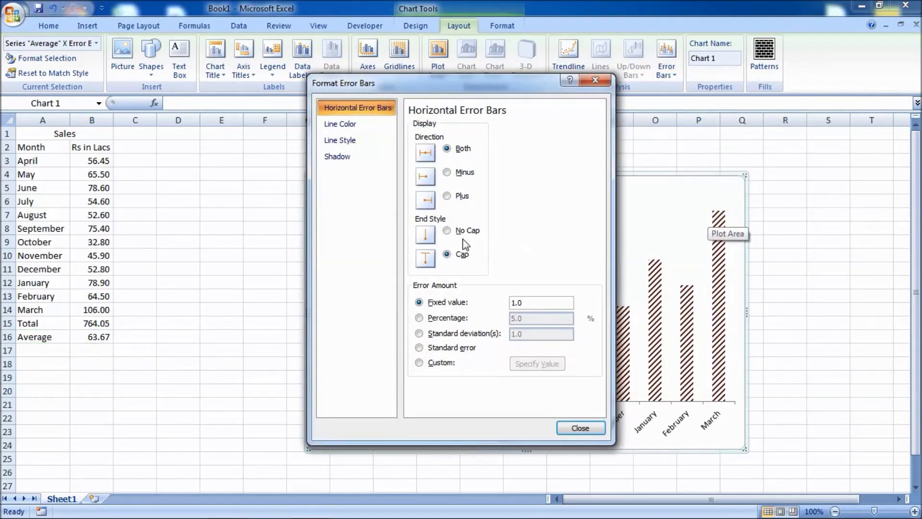
{"action": "left_click", "coordinate": [448, 231]}
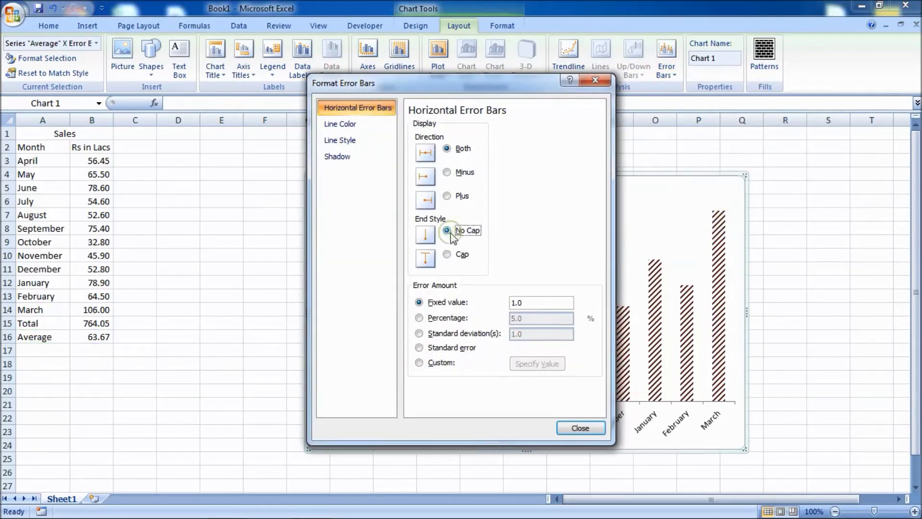
{"action": "left_click", "coordinate": [422, 319]}
{"action": "left_click_drag", "start_coordinate": [531, 319], "coordinate": [506, 320]}
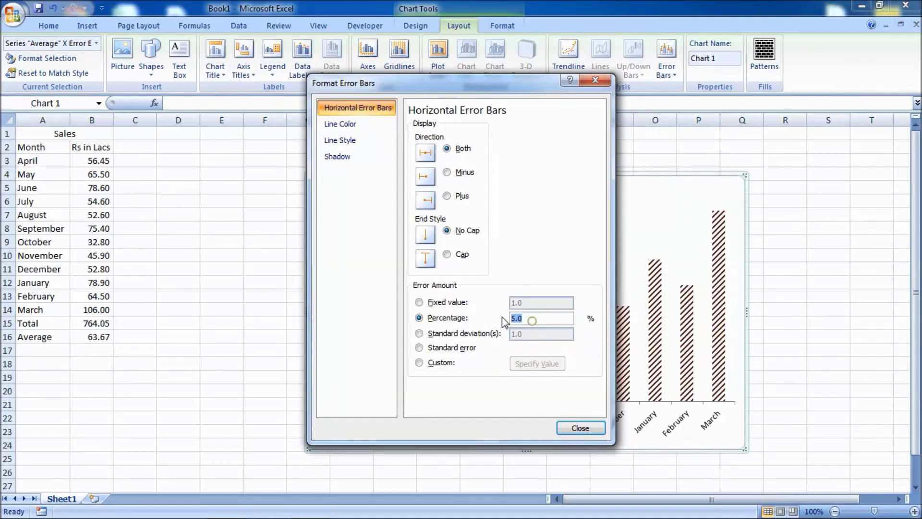
{"action": "type", "text": "100"}
Step: Make the error bar line solid red
{"action": "left_click", "coordinate": [345, 126]}
{"action": "left_click", "coordinate": [421, 140]}
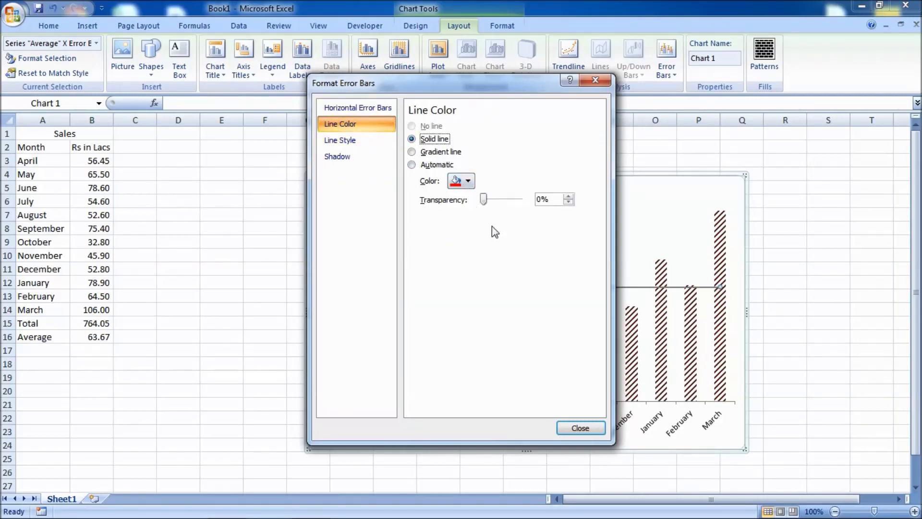
{"action": "left_click", "coordinate": [589, 429]}
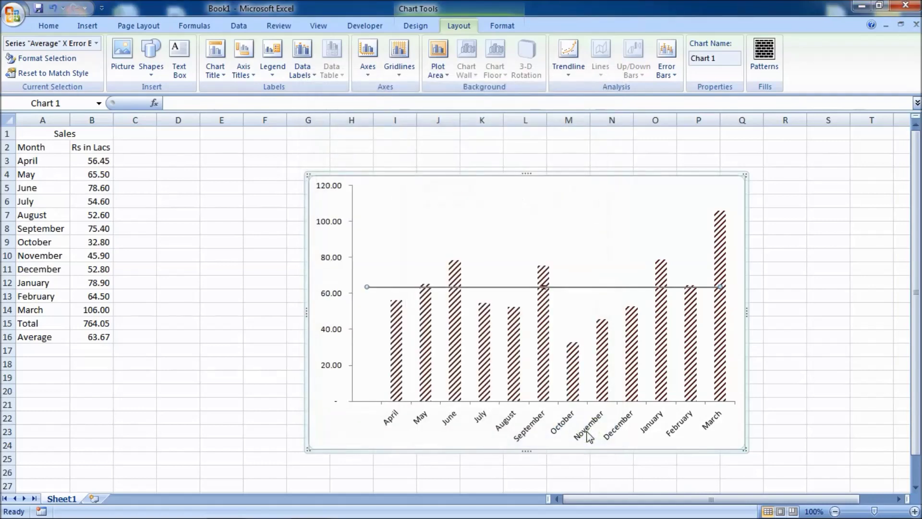
Step: Select the red average line and set its outline weight to 1½ pt
{"action": "left_click", "coordinate": [589, 294]}
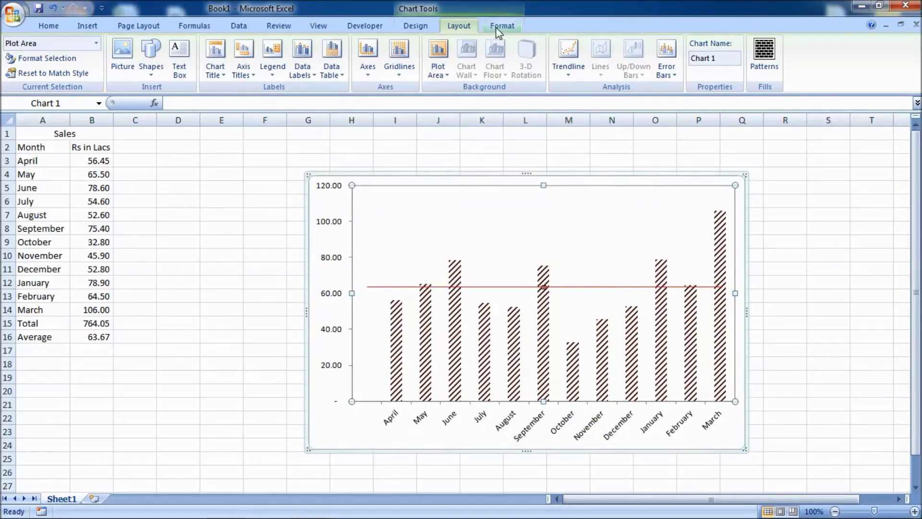
{"action": "left_click", "coordinate": [495, 26]}
{"action": "left_click", "coordinate": [456, 58]}
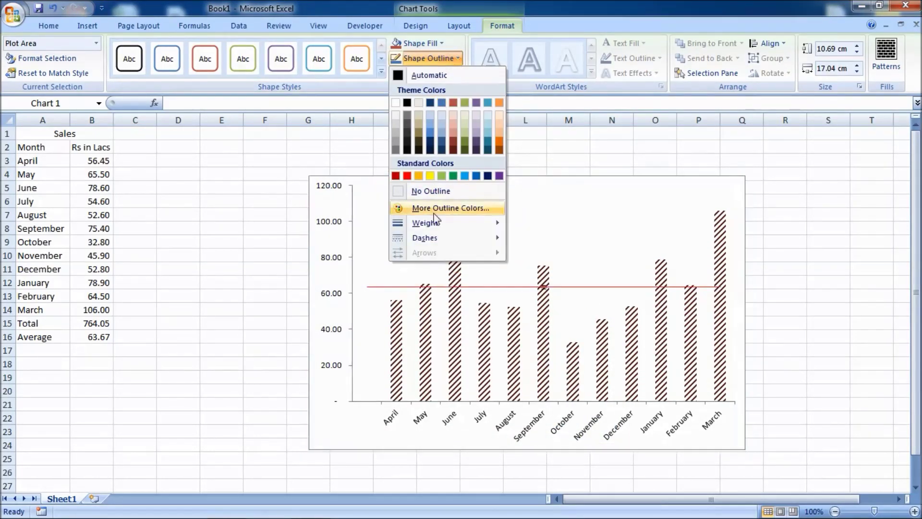
{"action": "mouse_move", "coordinate": [426, 223]}
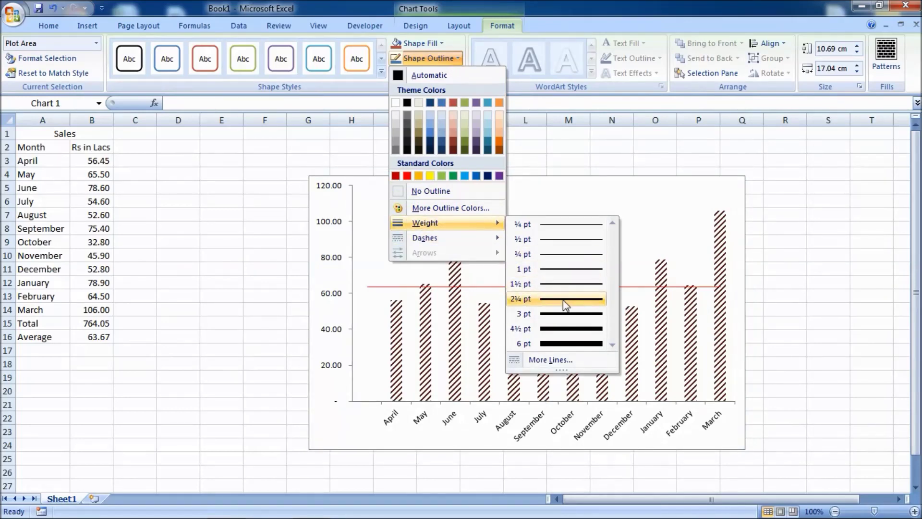
{"action": "left_click", "coordinate": [565, 299]}
{"action": "left_click", "coordinate": [819, 348]}
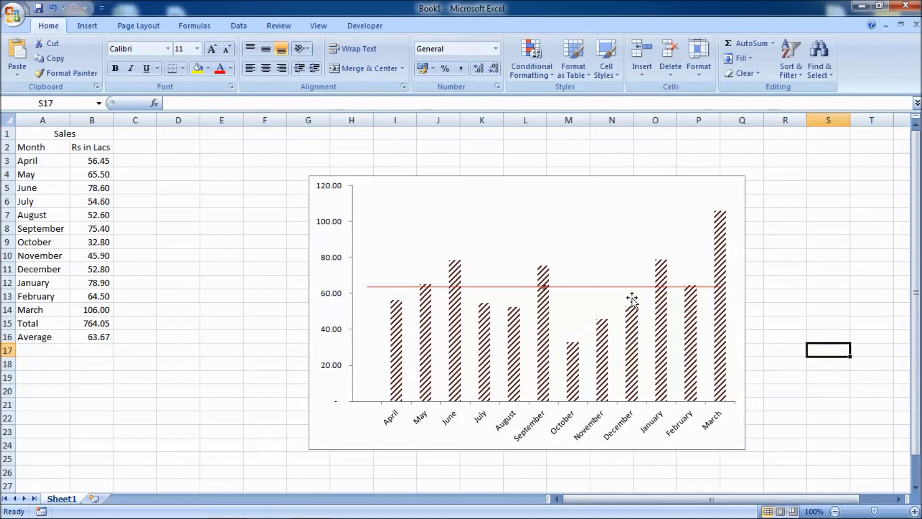
{"action": "left_click", "coordinate": [590, 287]}
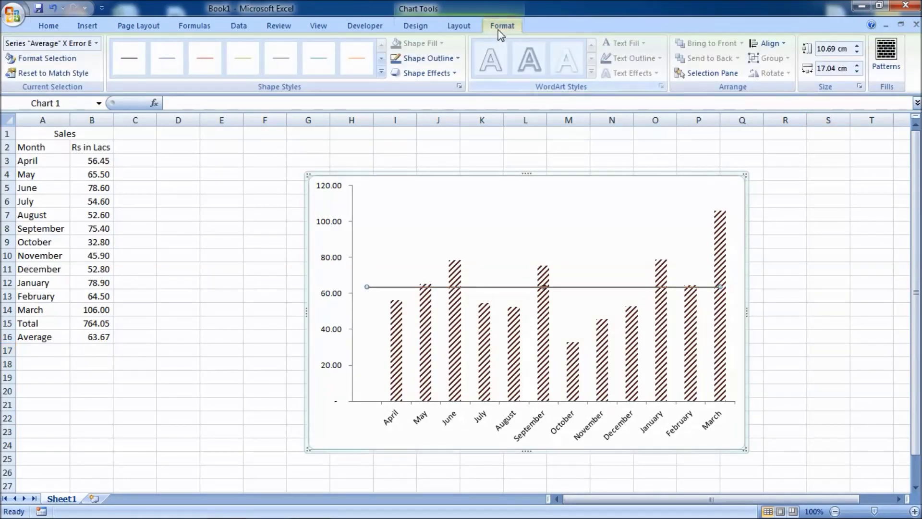
{"action": "left_click", "coordinate": [453, 62]}
{"action": "mouse_move", "coordinate": [425, 223]}
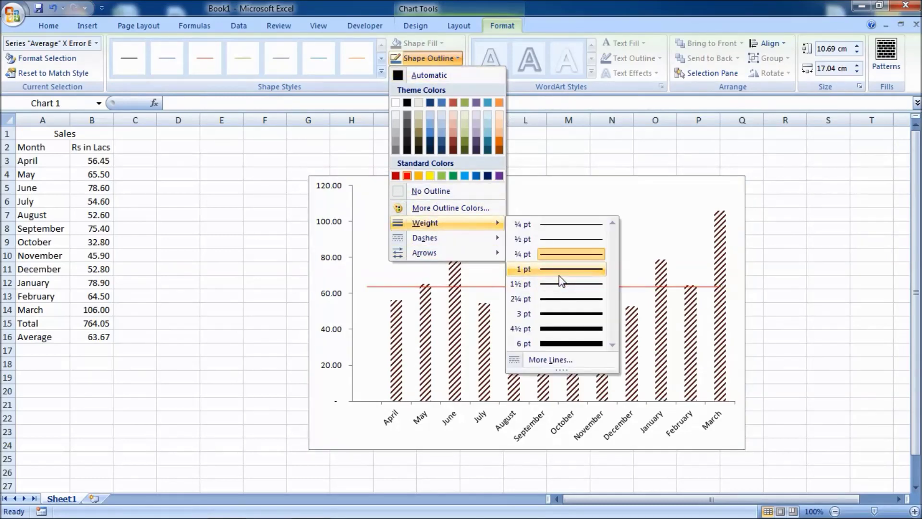
{"action": "left_click", "coordinate": [561, 289]}
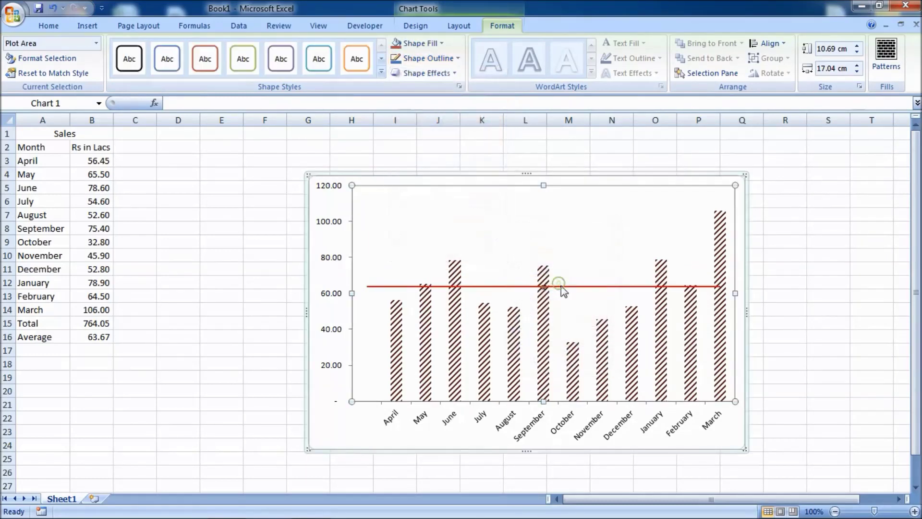